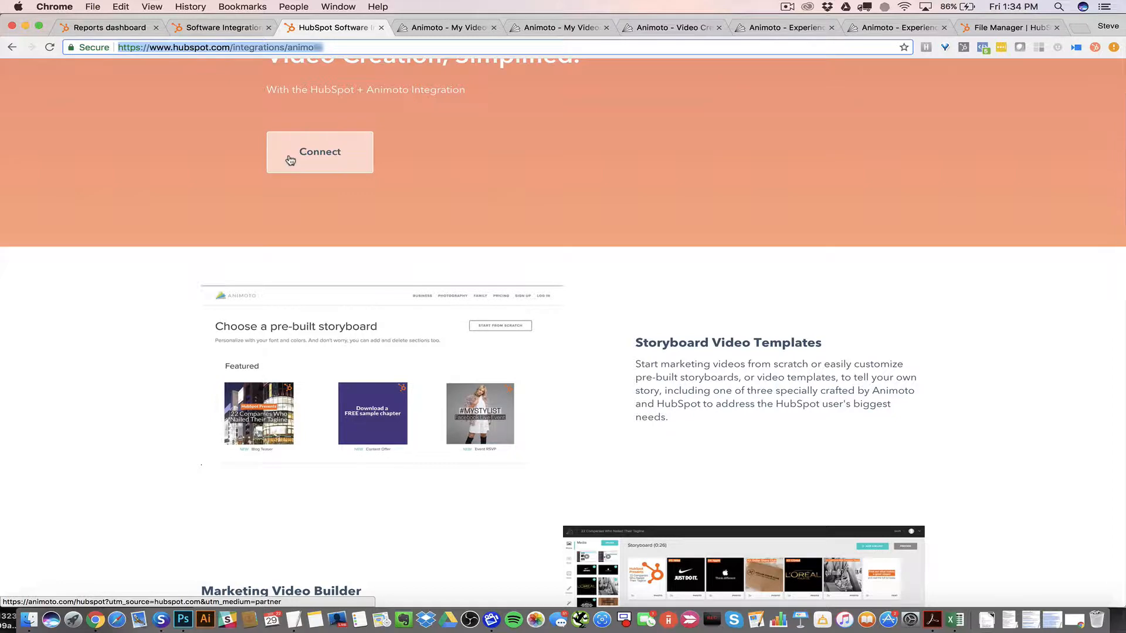
# Start creating a new Marketing Video from the Animoto My Videos page
pyautogui.click(450, 31)
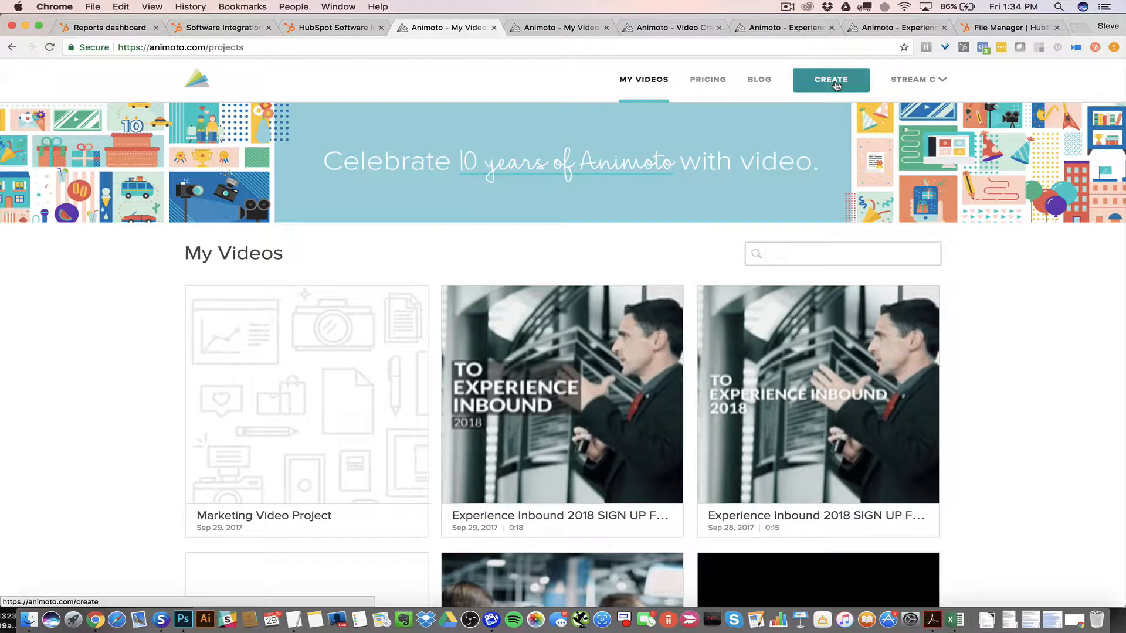
pyautogui.click(837, 86)
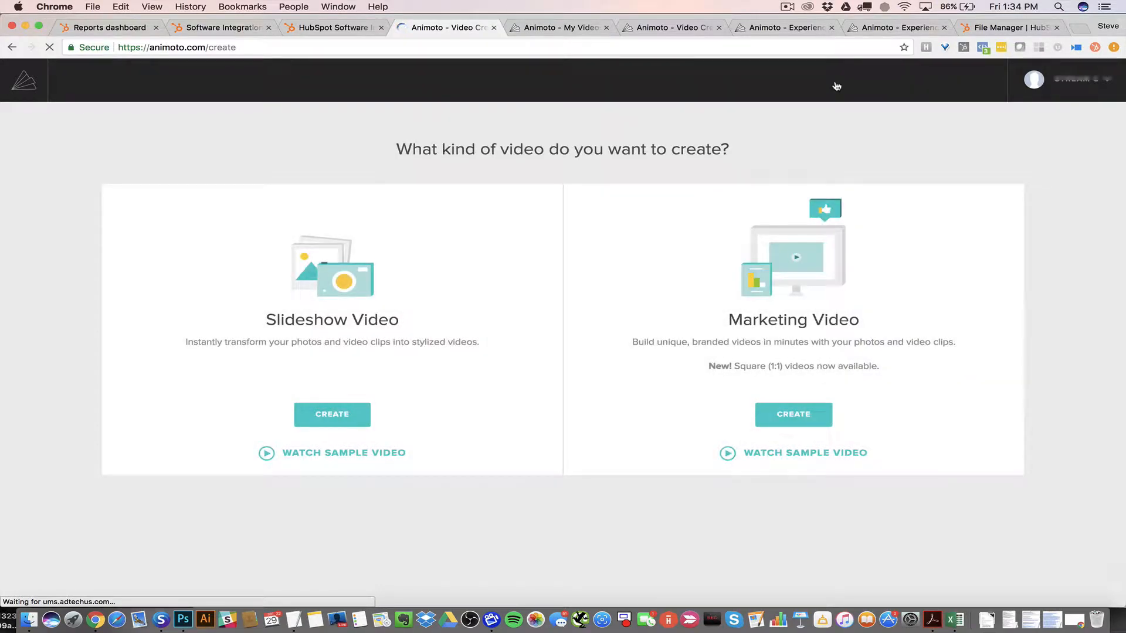
pyautogui.click(801, 415)
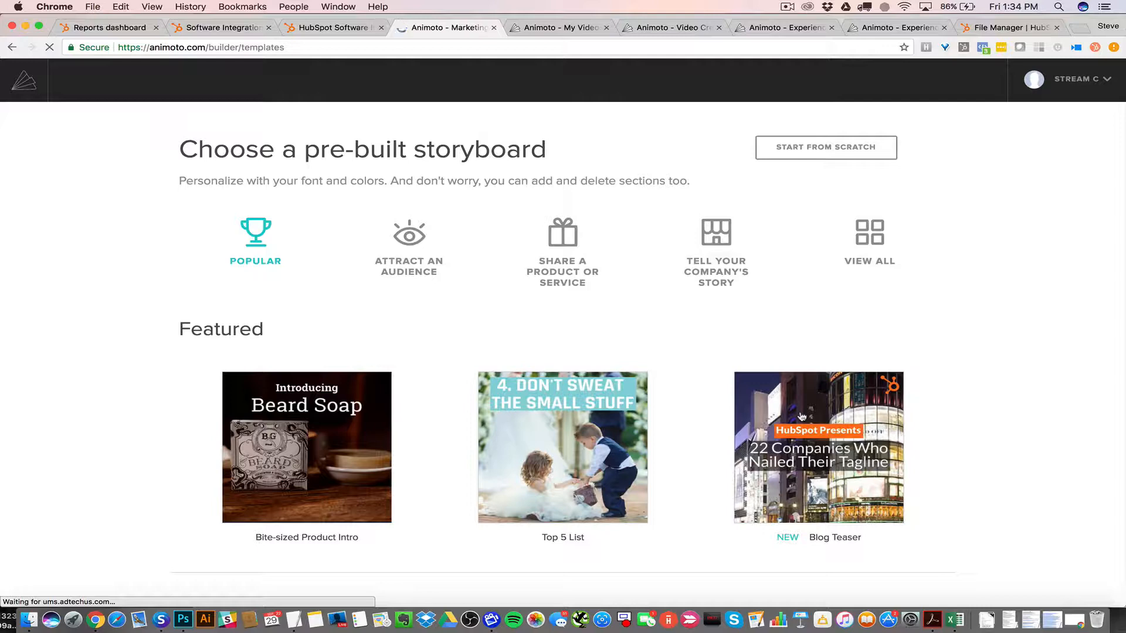
# Browse the pre-built storyboards and choose the Content Offer storyboard
pyautogui.scroll(-3, 888, 322)
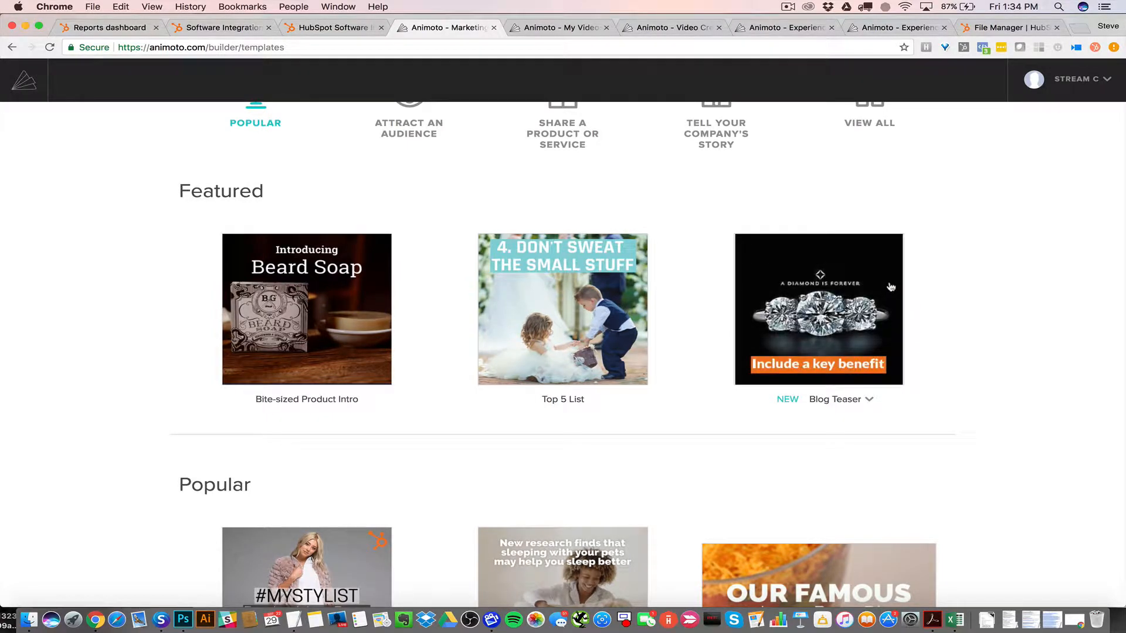
pyautogui.scroll(-5, 935, 295)
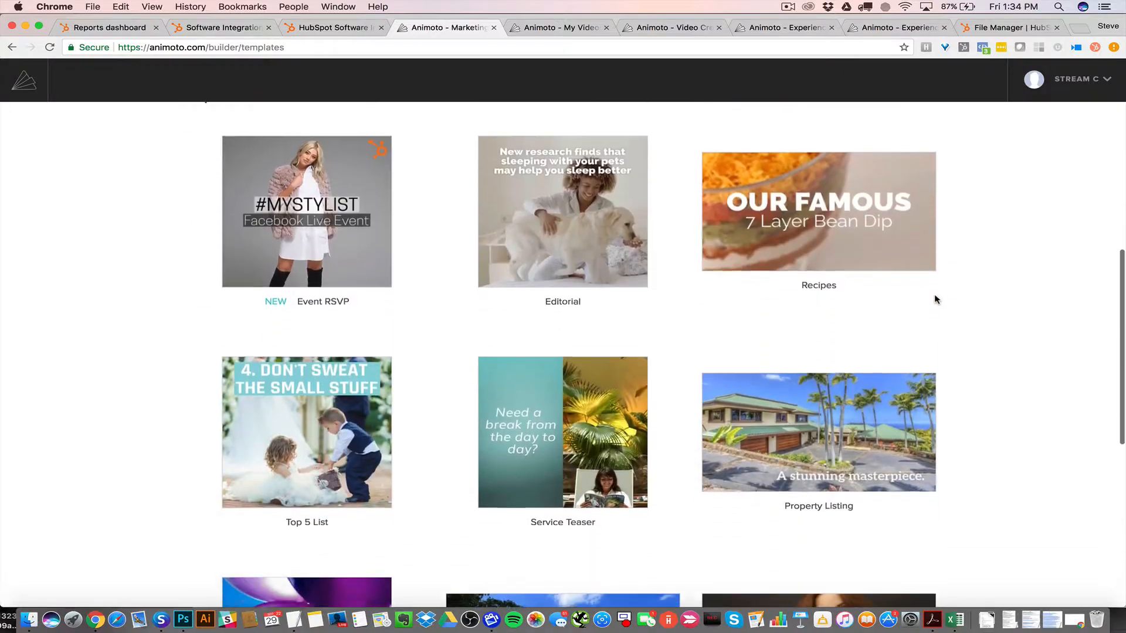
pyautogui.scroll(-6, 934, 299)
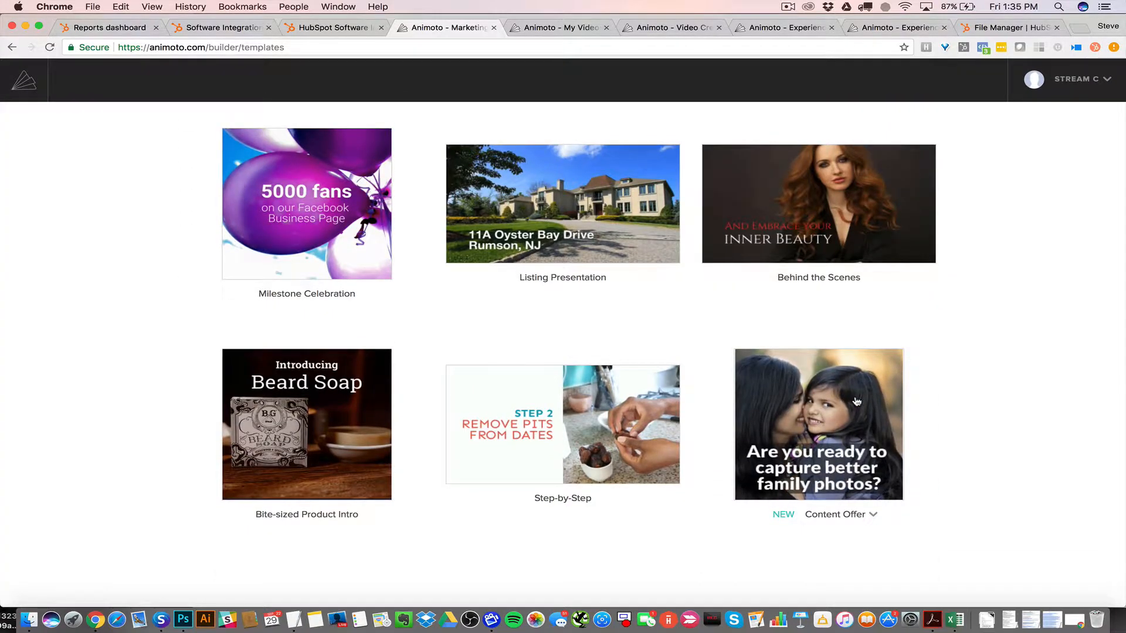
pyautogui.click(856, 402)
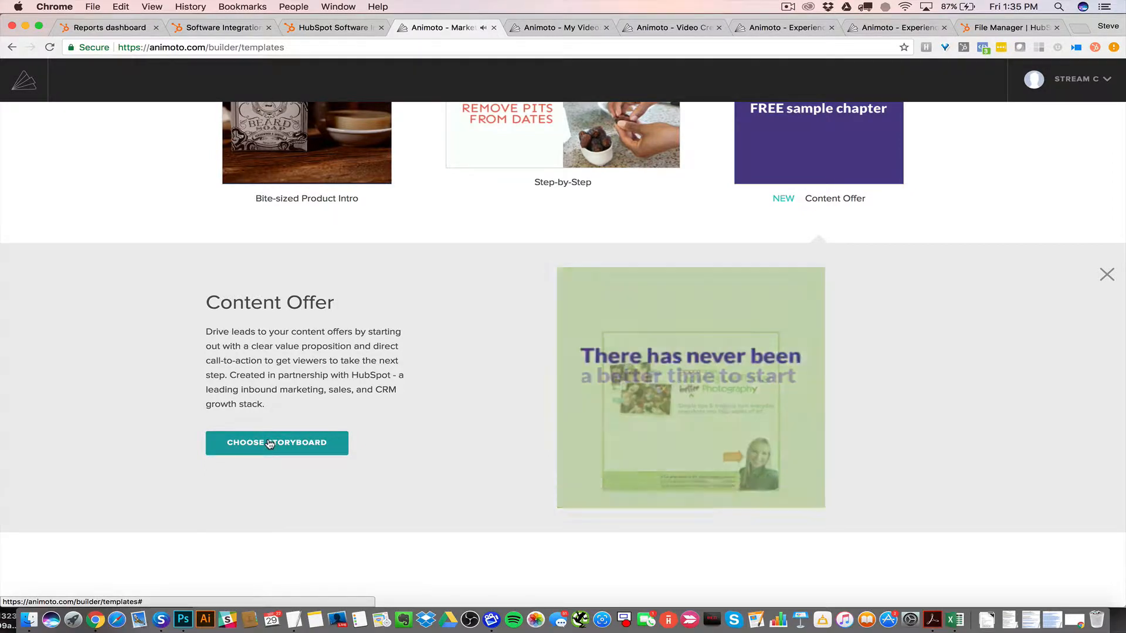
pyautogui.click(270, 444)
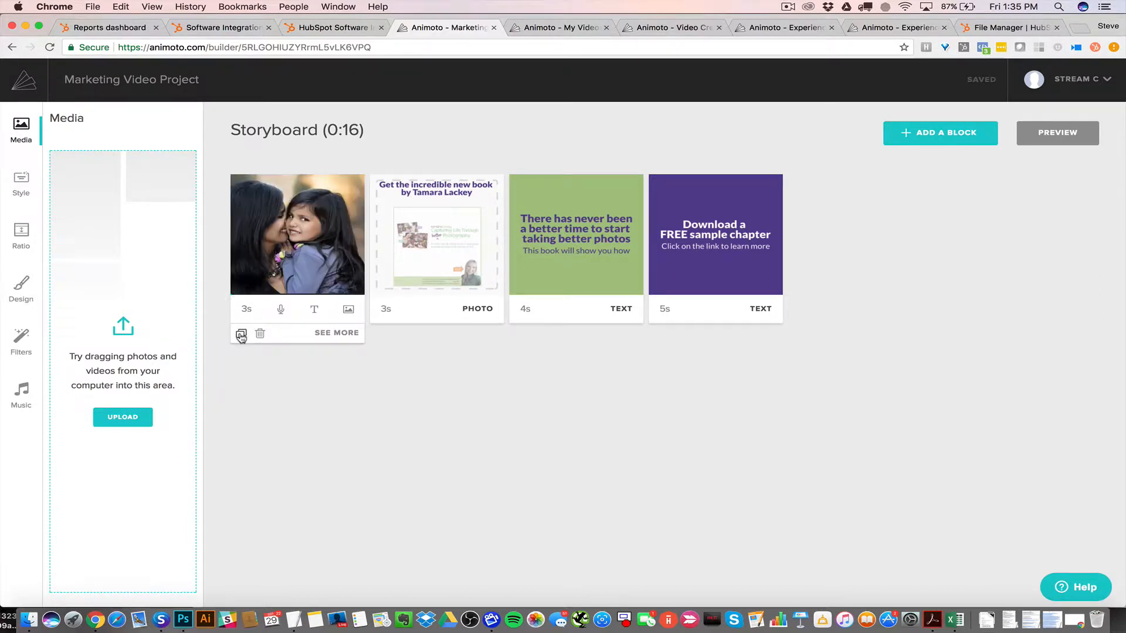
# Open the first block and replace its headline text with "Copy"
pyautogui.click(345, 332)
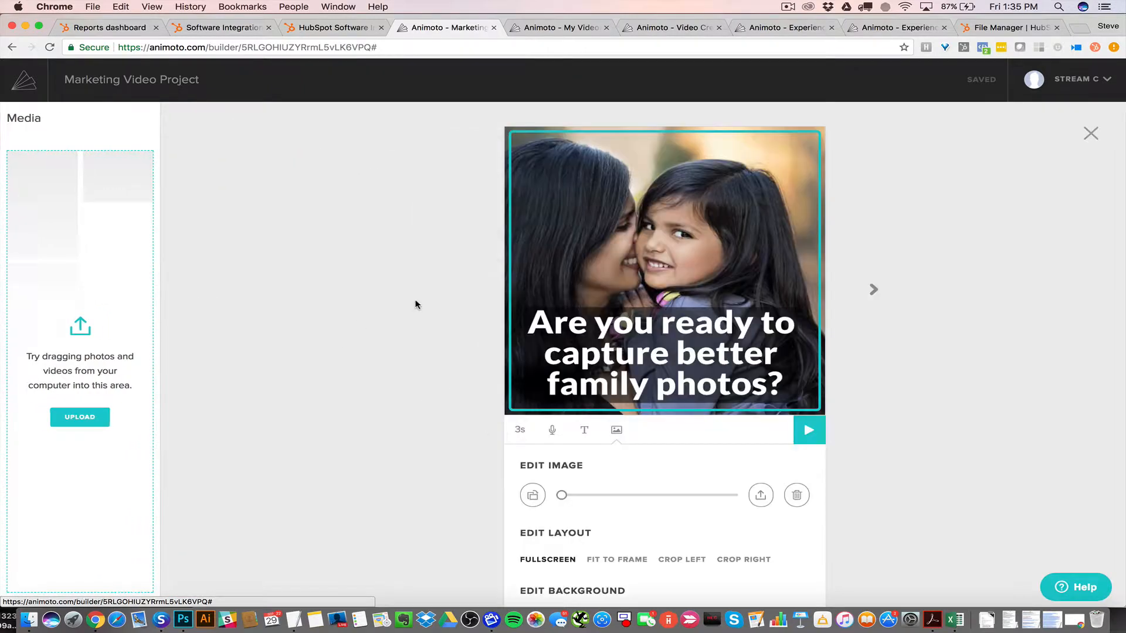
pyautogui.click(661, 334)
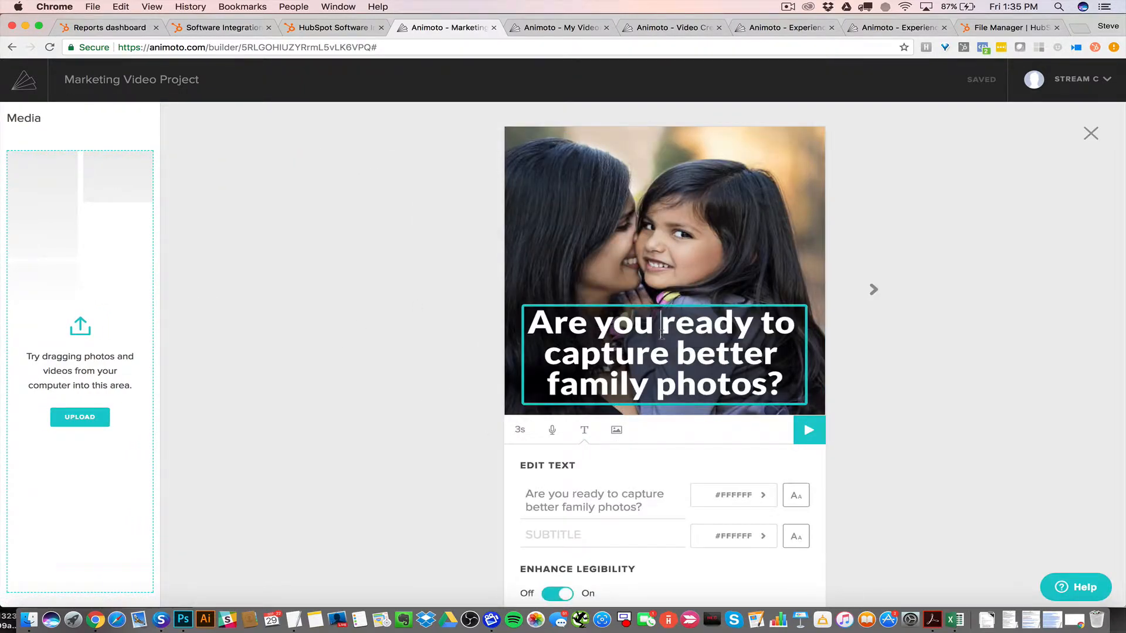
pyautogui.moveTo(783, 385); pyautogui.dragTo(531, 328)
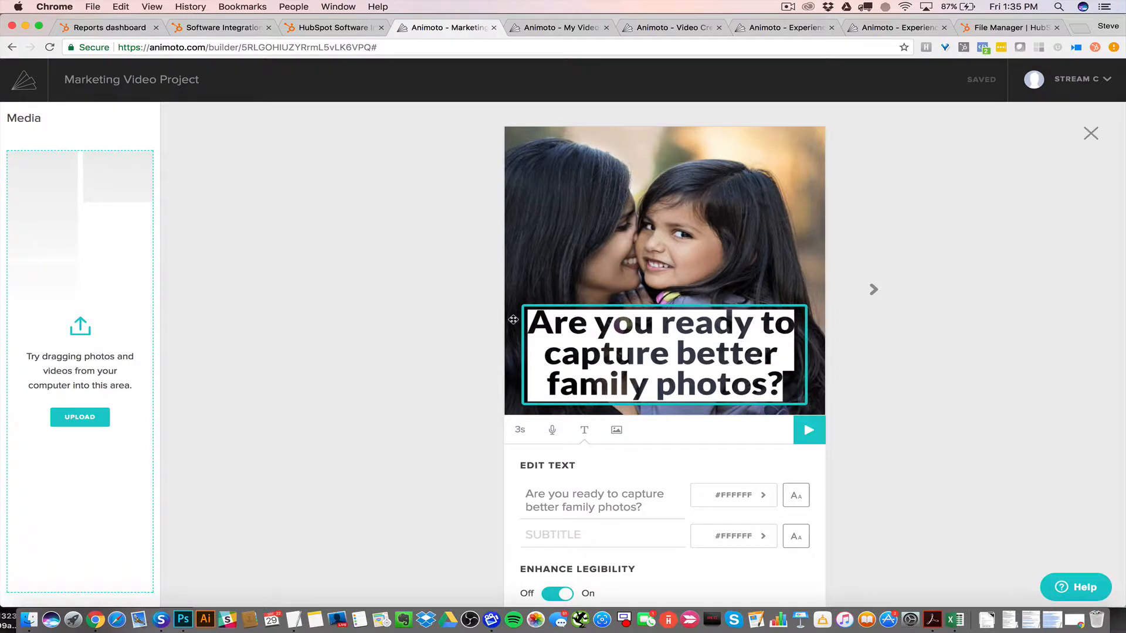
pyautogui.write('Copy')
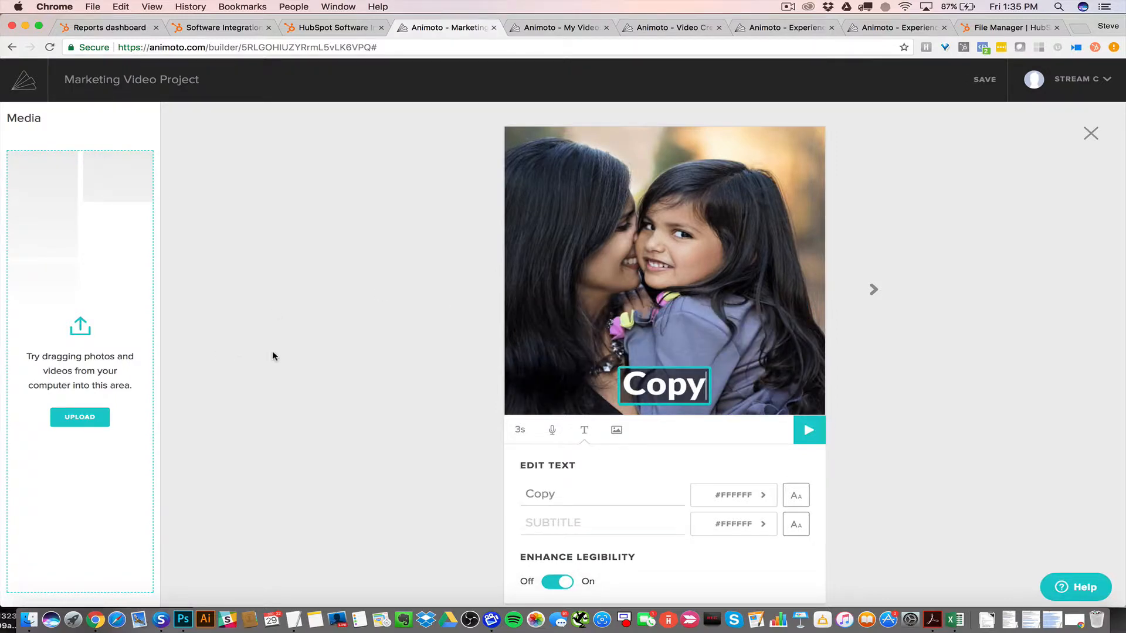
# Add the subtitle "Subtitle" to the first block and set its colour to #1499CE
pyautogui.click(598, 514)
pyautogui.write('Sub')
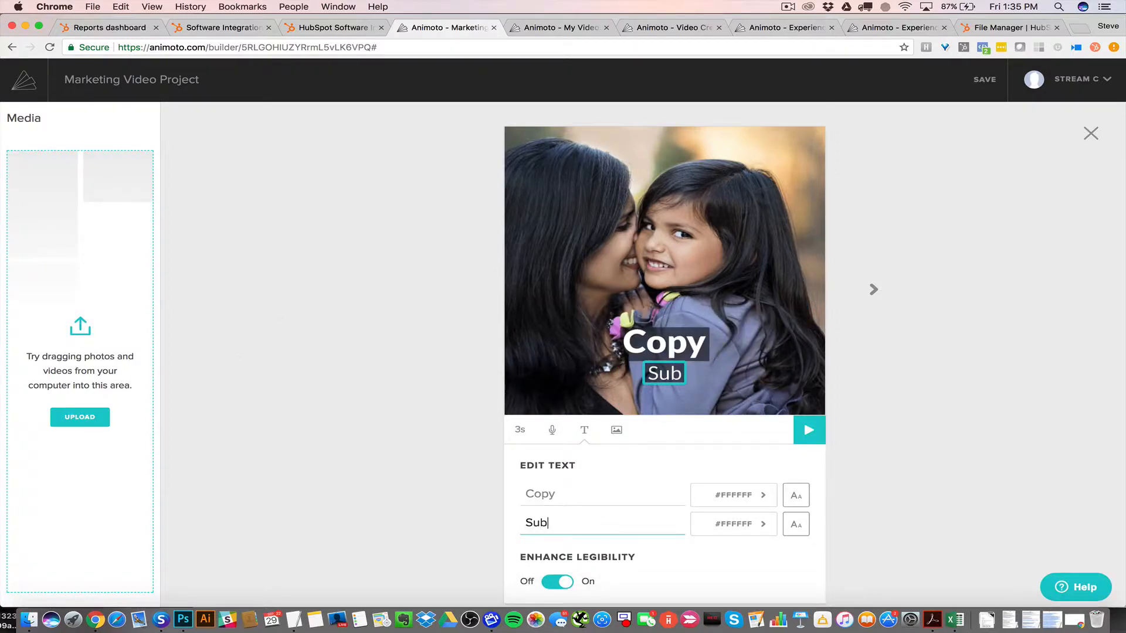
pyautogui.write('title')
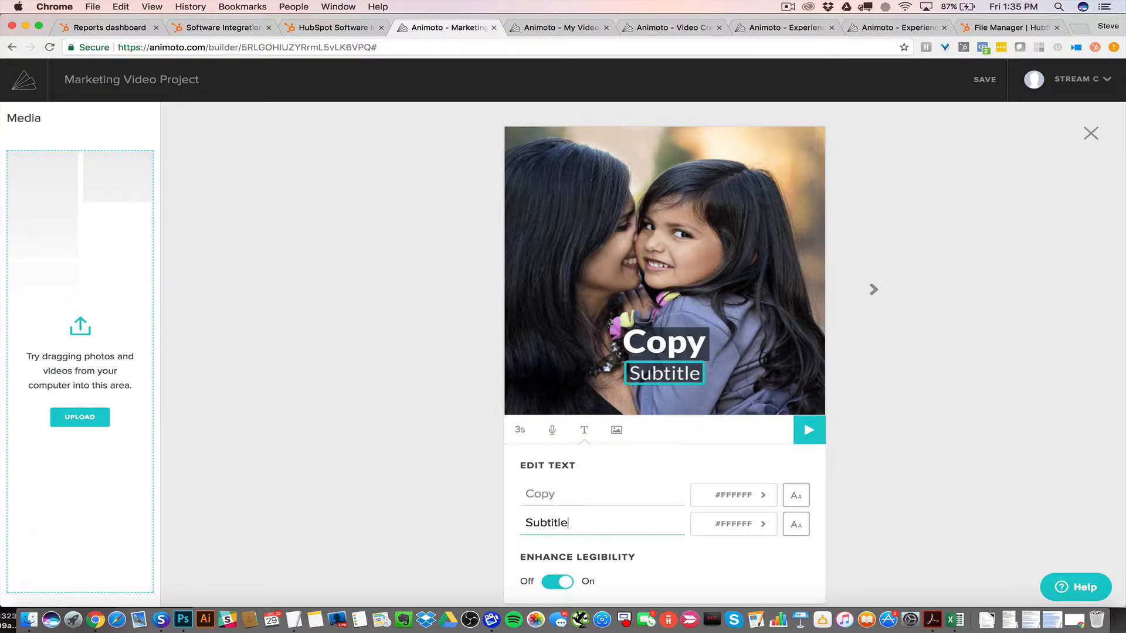
pyautogui.click(734, 524)
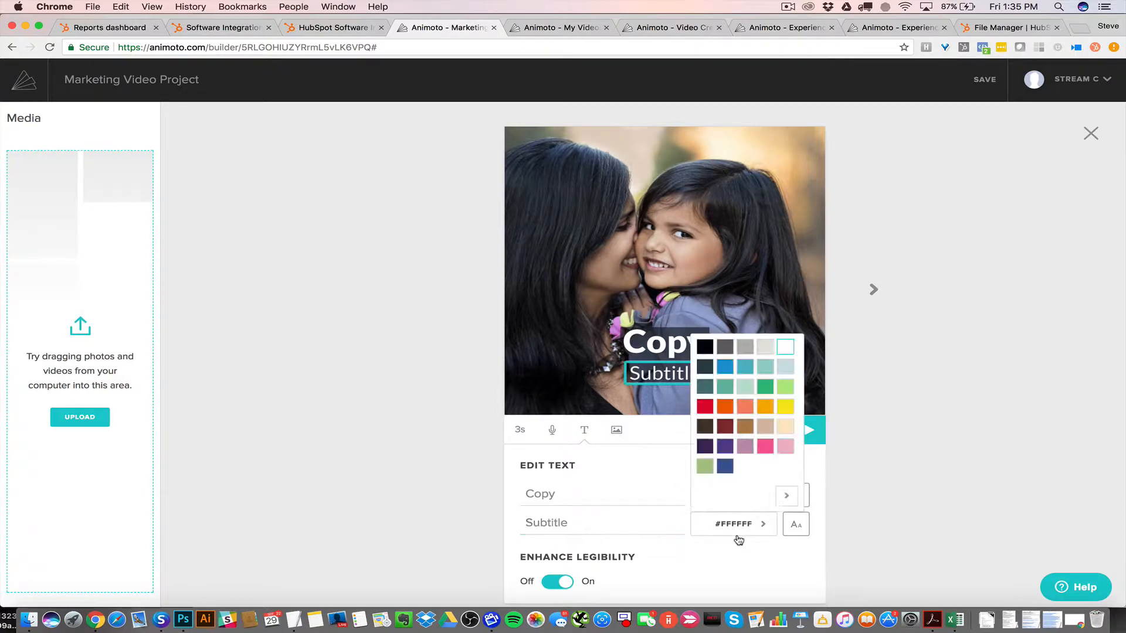
pyautogui.click(738, 371)
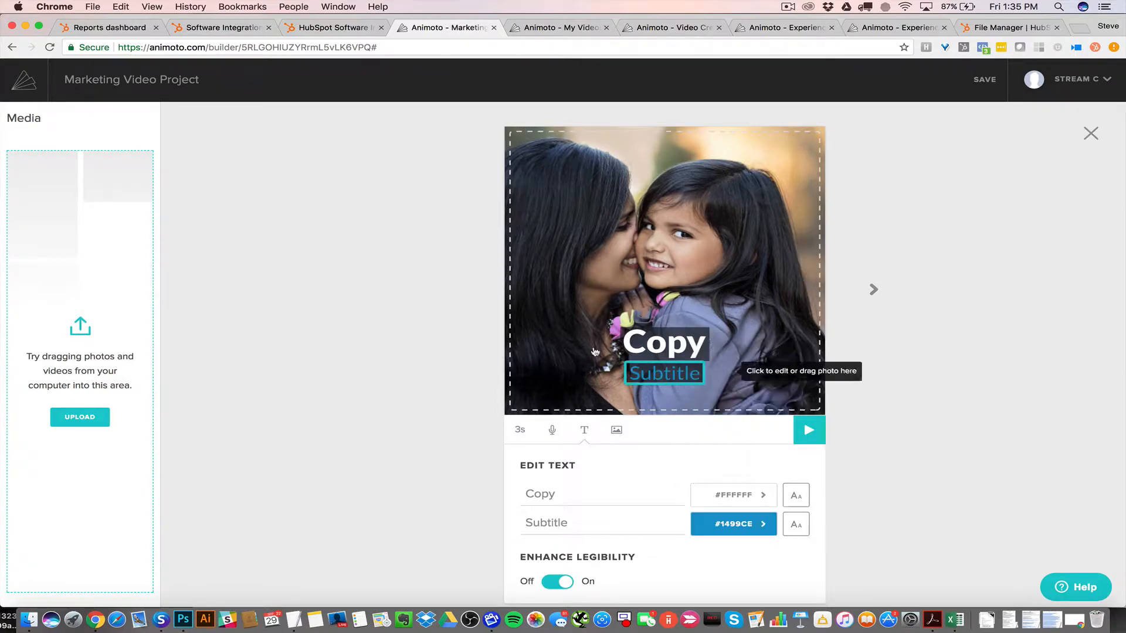
pyautogui.click(421, 353)
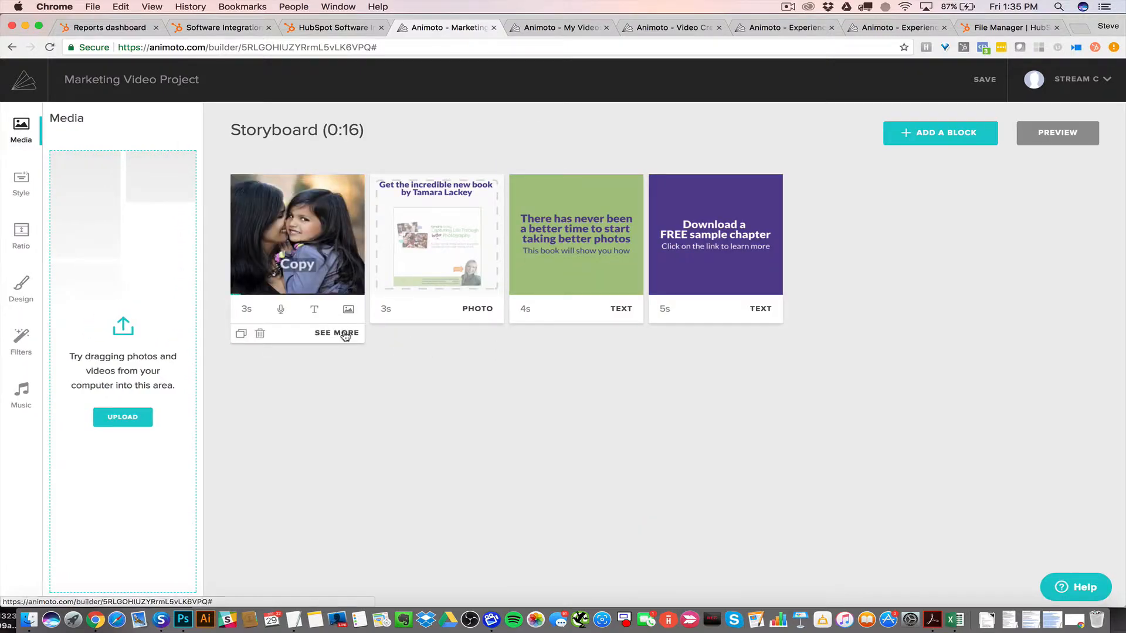
pyautogui.click(342, 331)
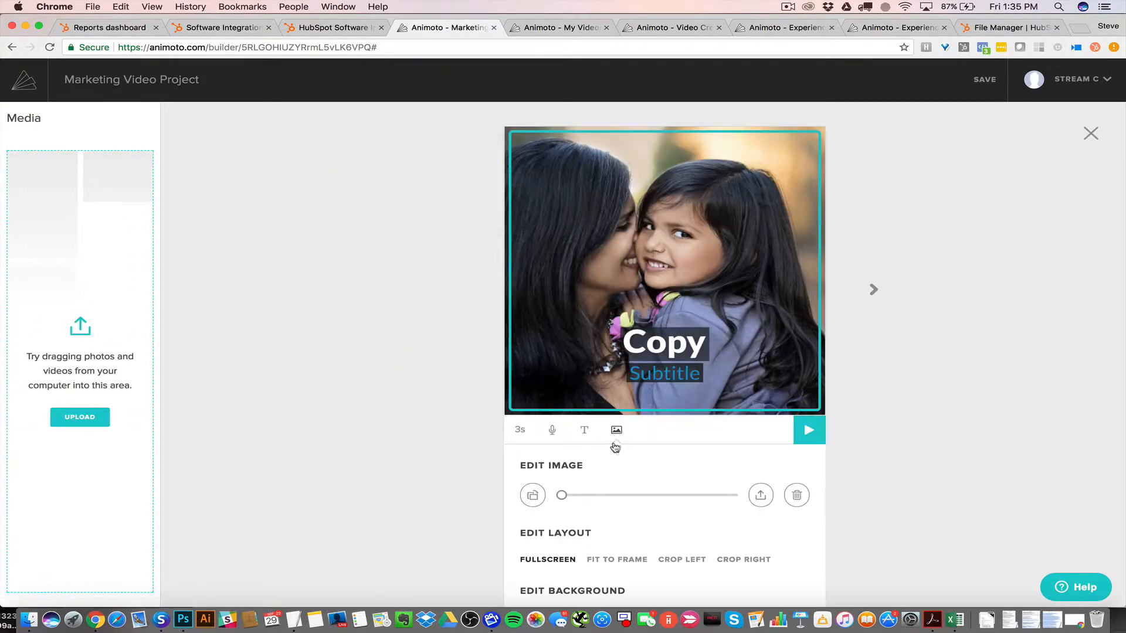
pyautogui.moveTo(562, 495)
pyautogui.mouseDown()
pyautogui.moveTo(681, 498)
pyautogui.moveTo(543, 498)
pyautogui.mouseUp()
pyautogui.click(760, 495)
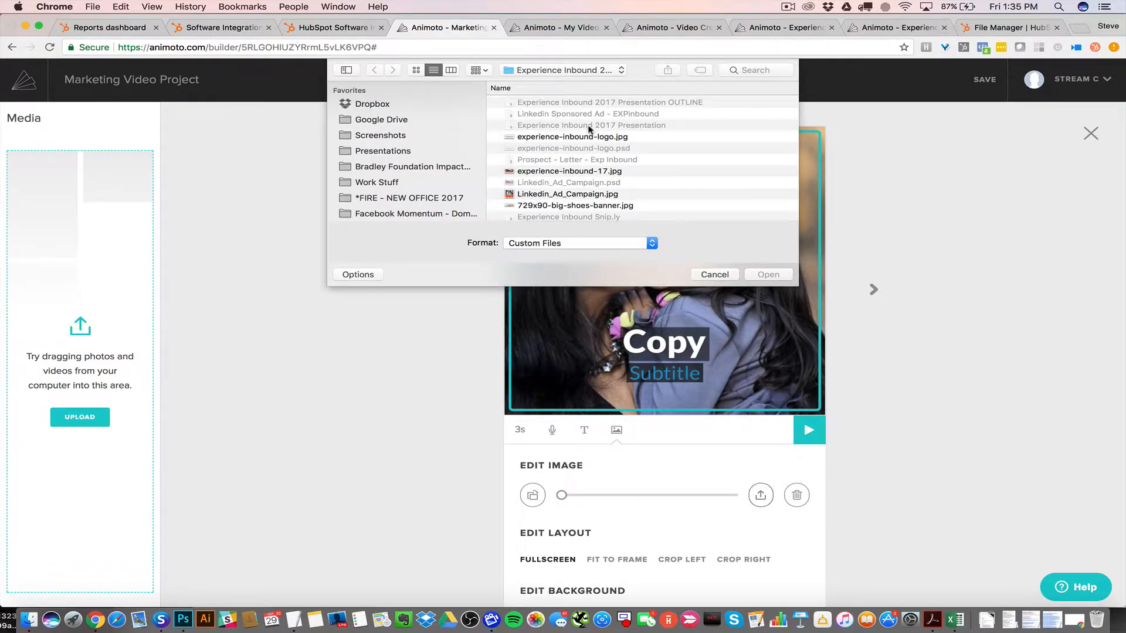
pyautogui.click(719, 277)
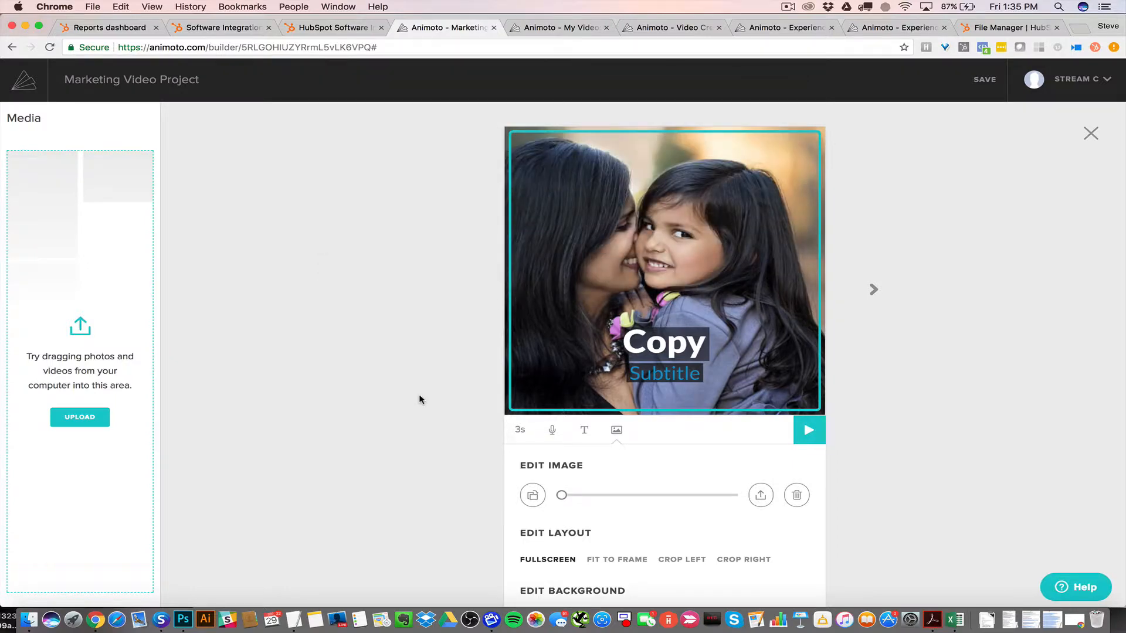
# Delete the first block's photo and set its background colour to yellow #FBE71C
pyautogui.scroll(-3, 420, 397)
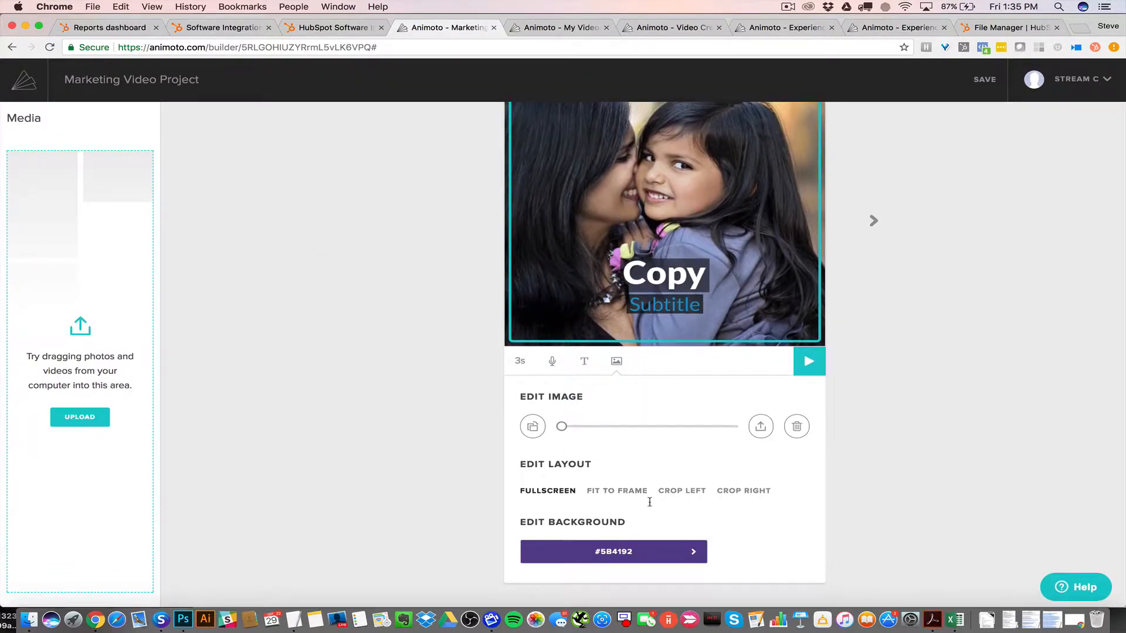
pyautogui.click(797, 426)
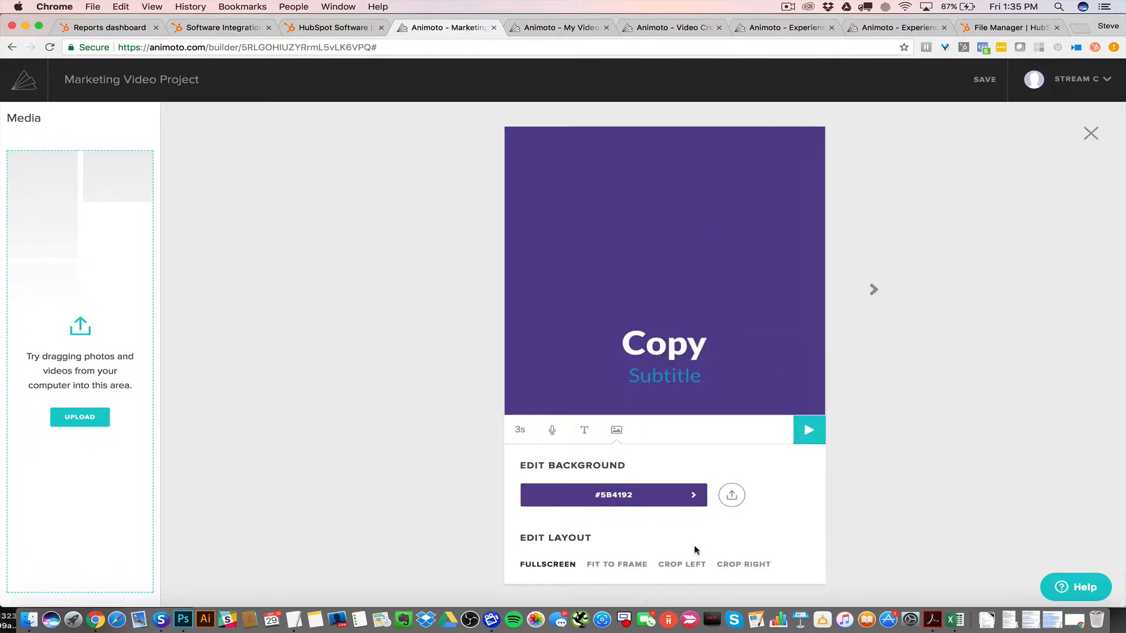
pyautogui.click(693, 498)
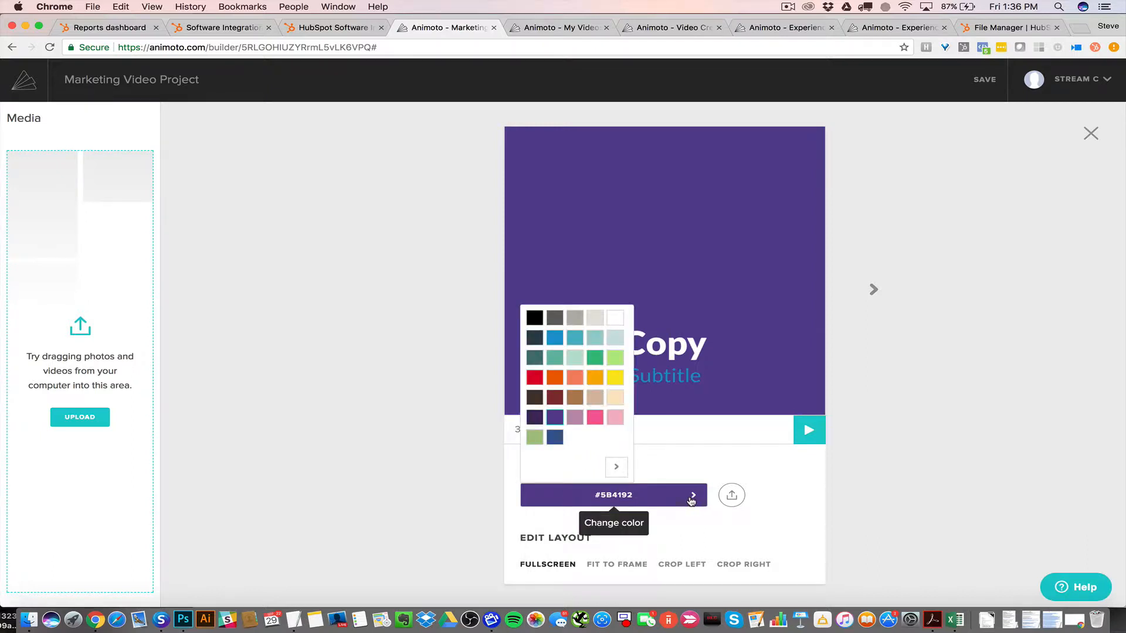
pyautogui.click(614, 382)
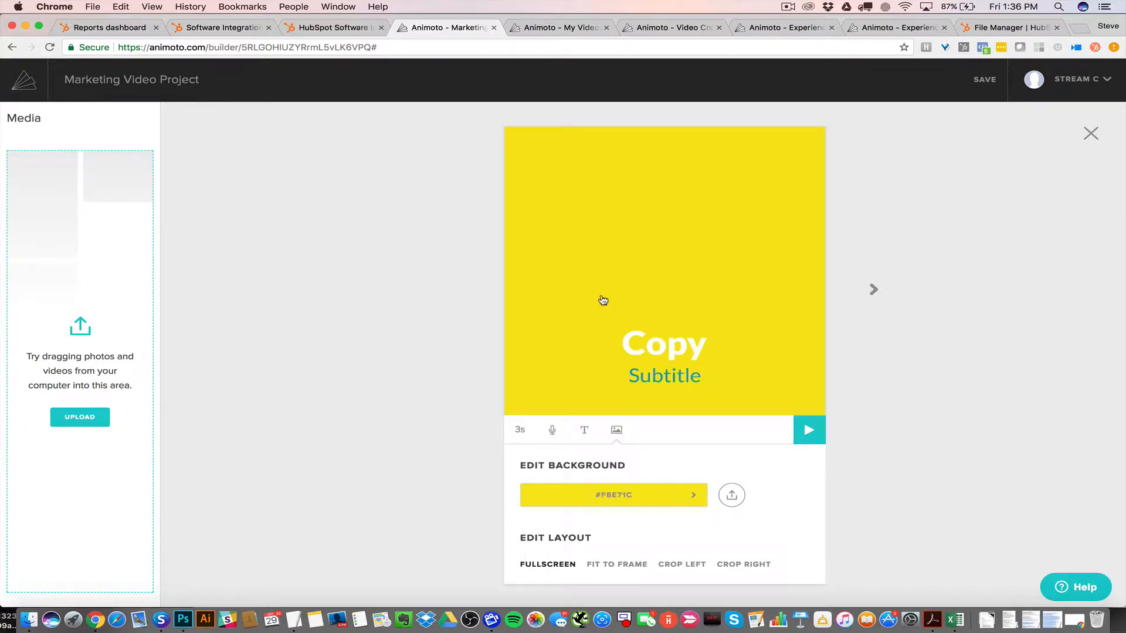
# Look over the second block and the available block types without adding one
pyautogui.click(874, 290)
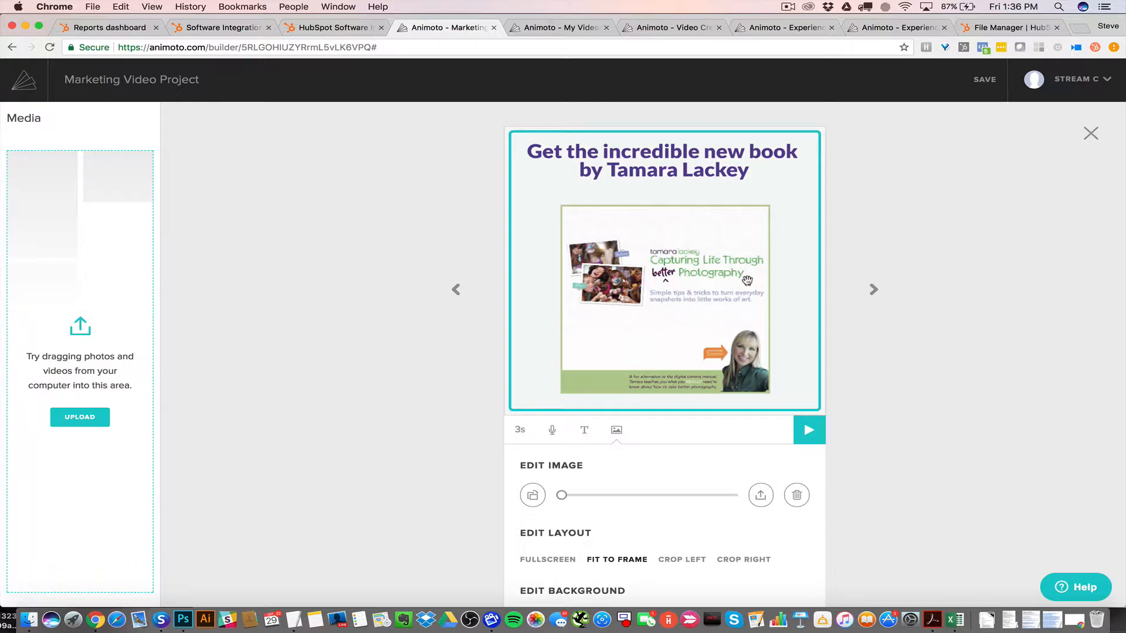
pyautogui.click(1089, 136)
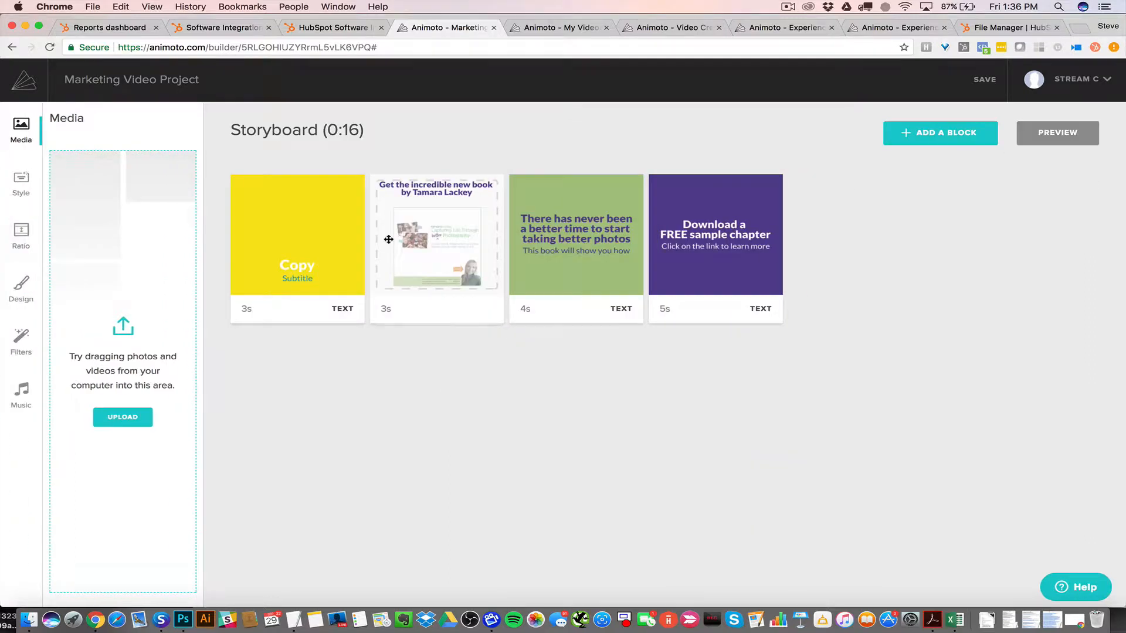
pyautogui.click(963, 133)
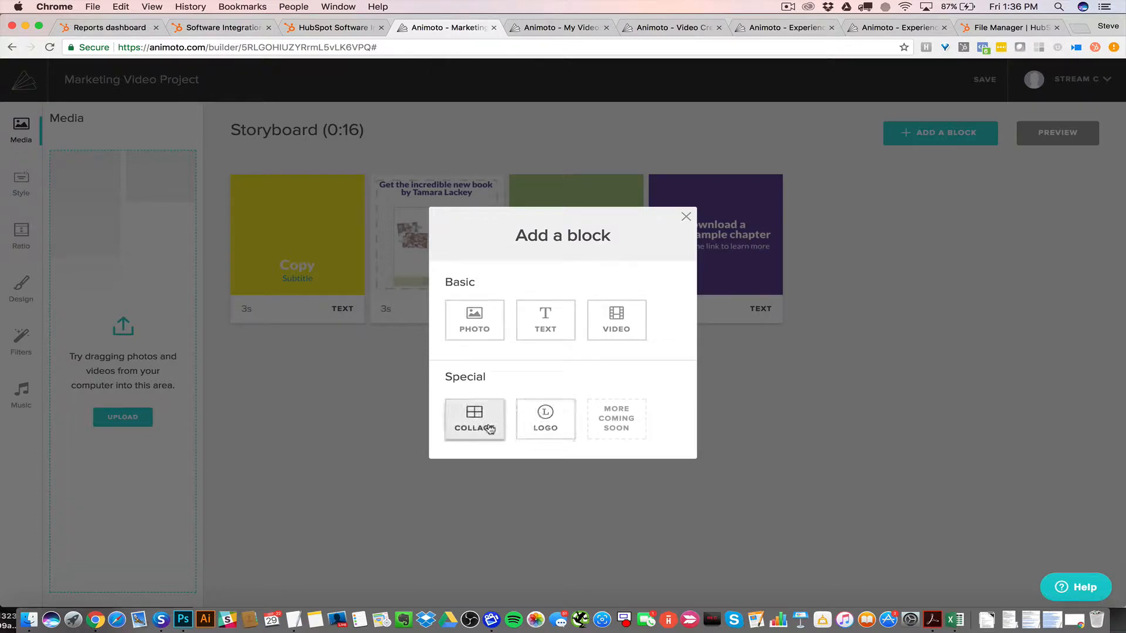
pyautogui.click(686, 217)
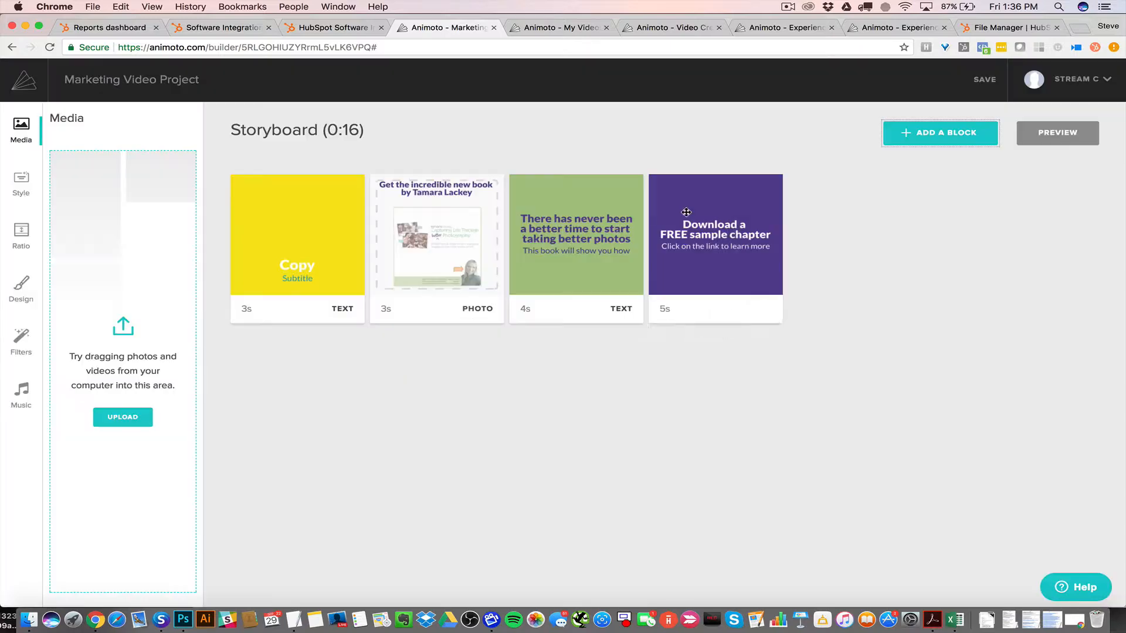
# Switch to the My Videos tab and play the Experience Inbound 2018 sign-up video
pyautogui.click(560, 28)
pyautogui.moveTo(378, 346)
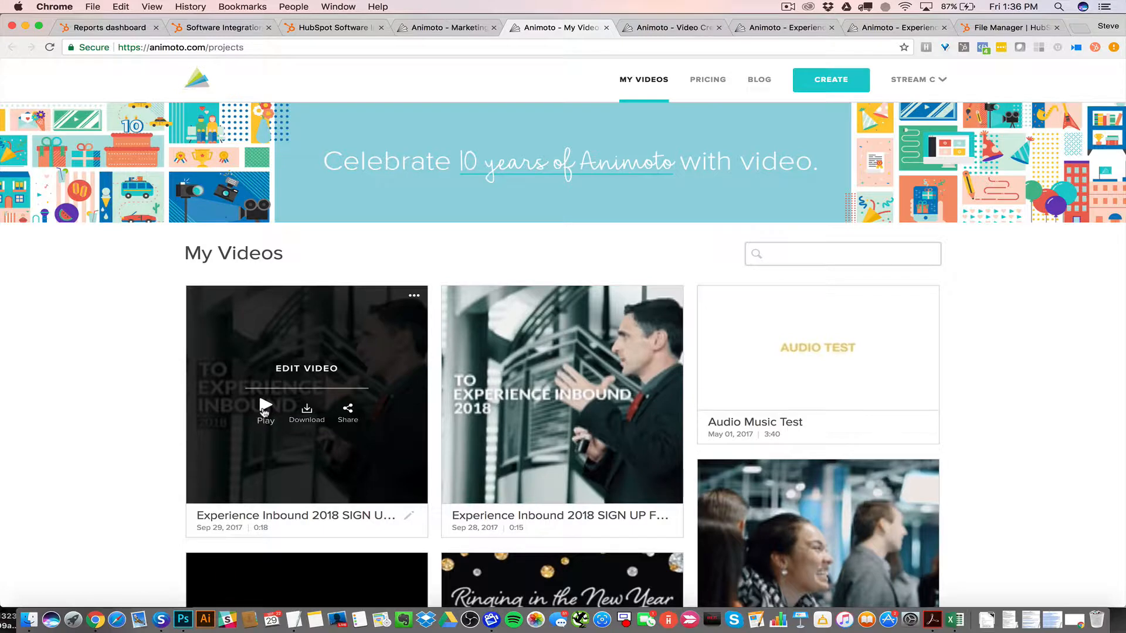
pyautogui.click(264, 412)
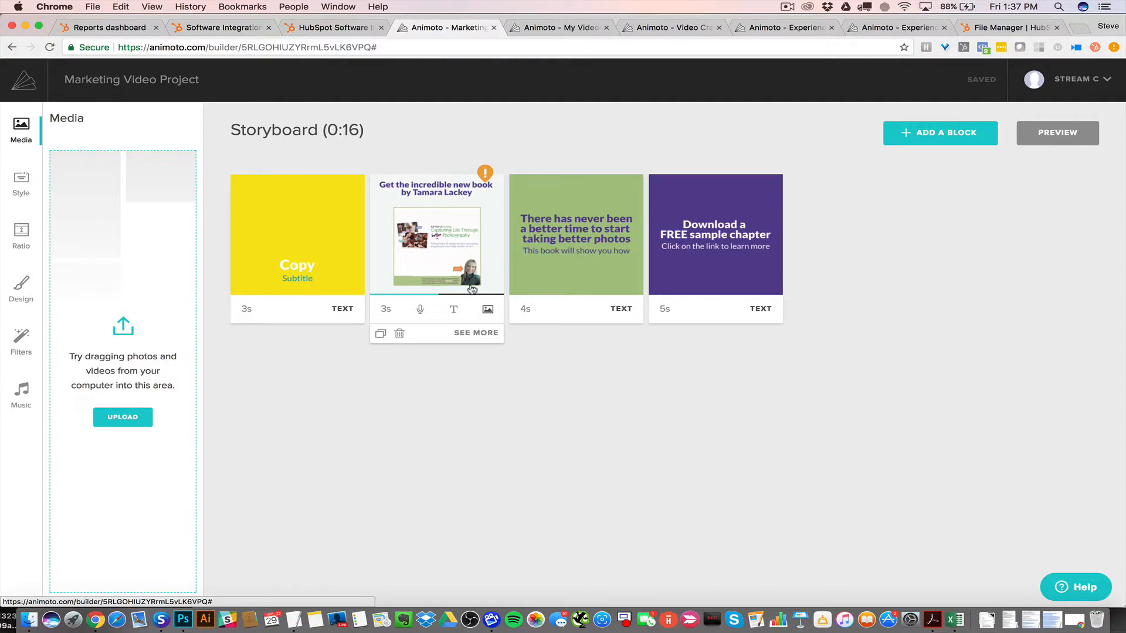
# Replace the second block's image with experience-inbound-17.jpg uploaded from the Experience Inbound folder
pyautogui.click(475, 333)
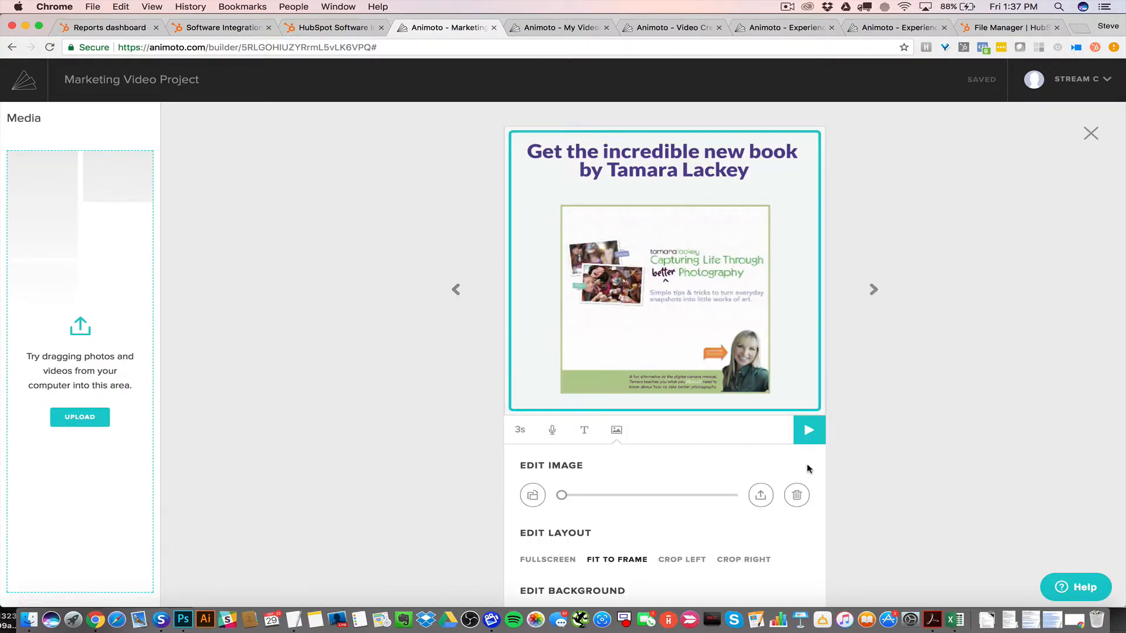
pyautogui.click(796, 495)
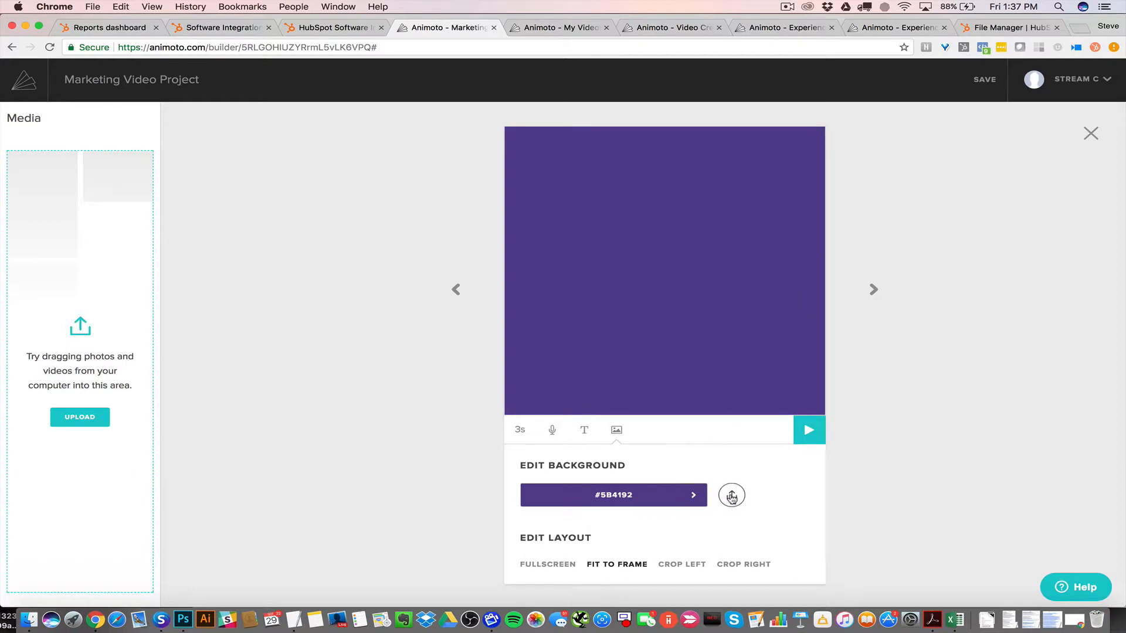
pyautogui.click(732, 498)
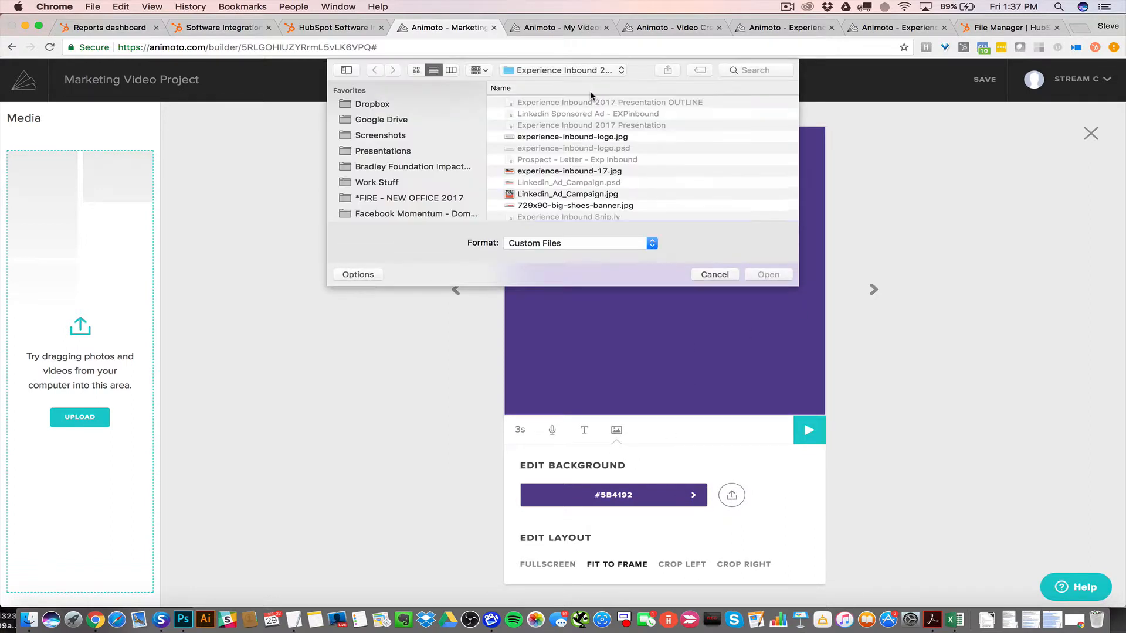
pyautogui.click(567, 175)
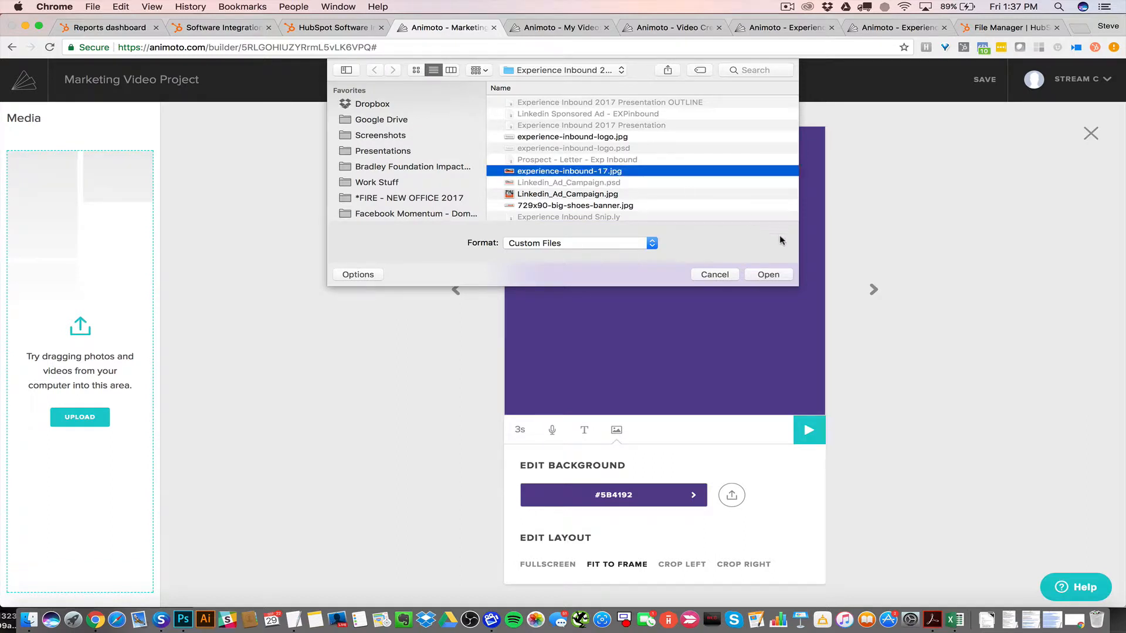
pyautogui.click(764, 279)
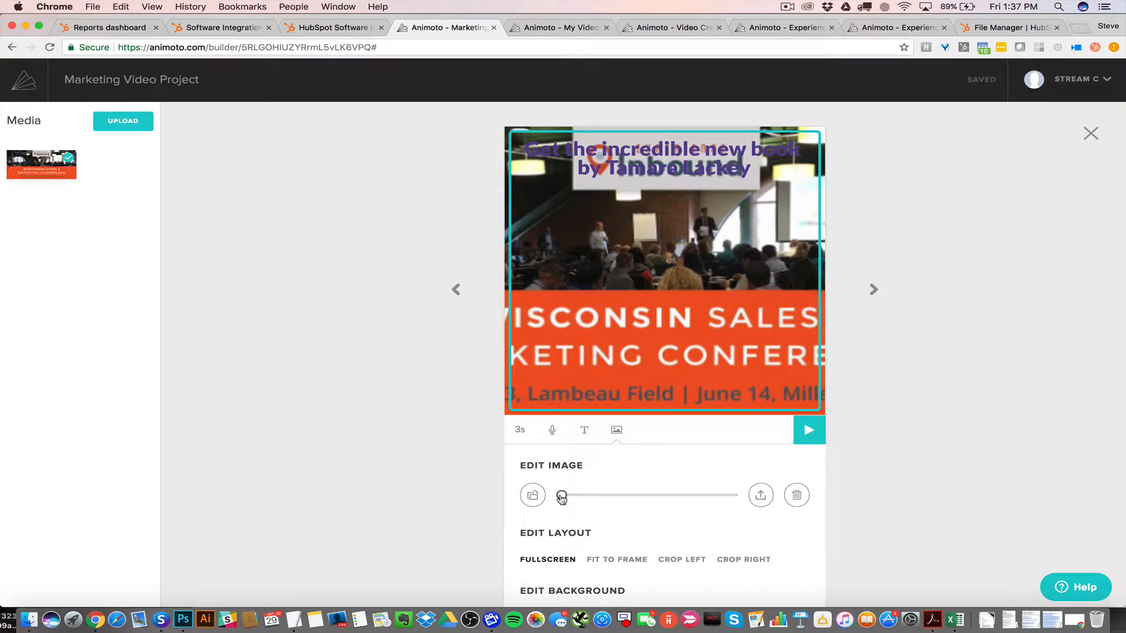
# Close the second block's image editor and generate a preview of the storyboard video
pyautogui.moveTo(561, 495); pyautogui.dragTo(399, 461)
pyautogui.click(1091, 134)
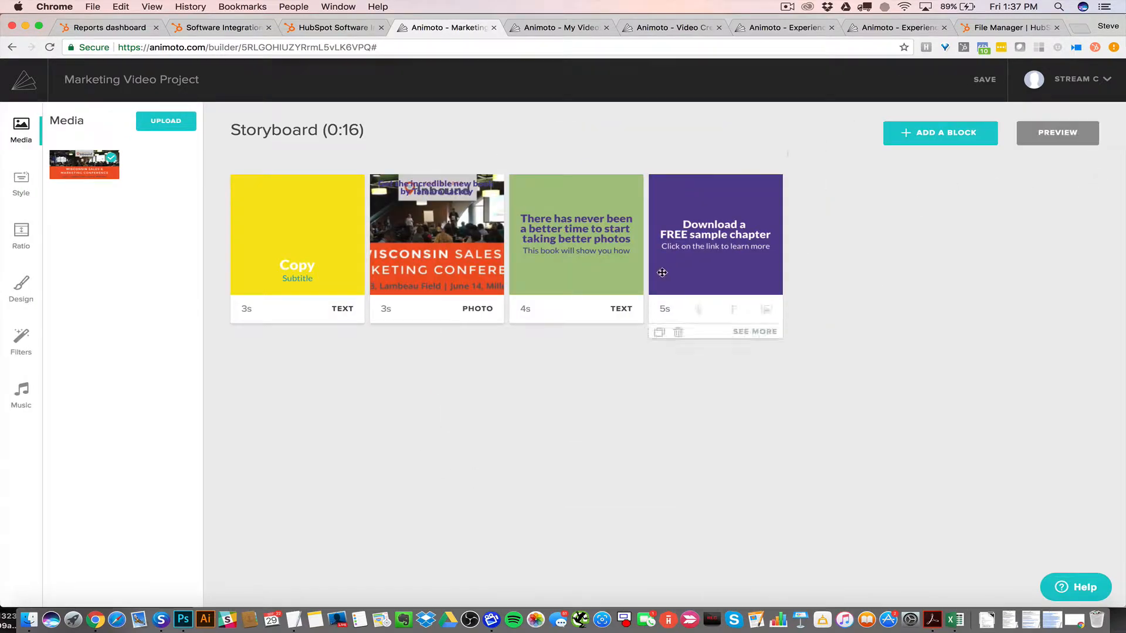
pyautogui.click(1073, 134)
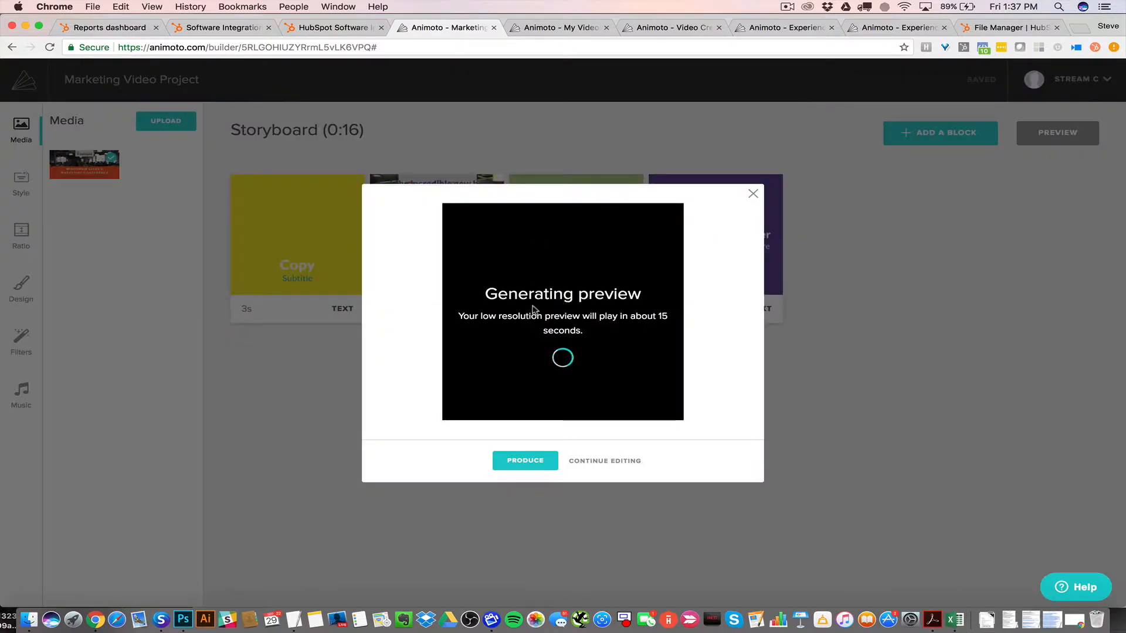
# Produce the video with the title trestMarketing Video Project
pyautogui.click(531, 462)
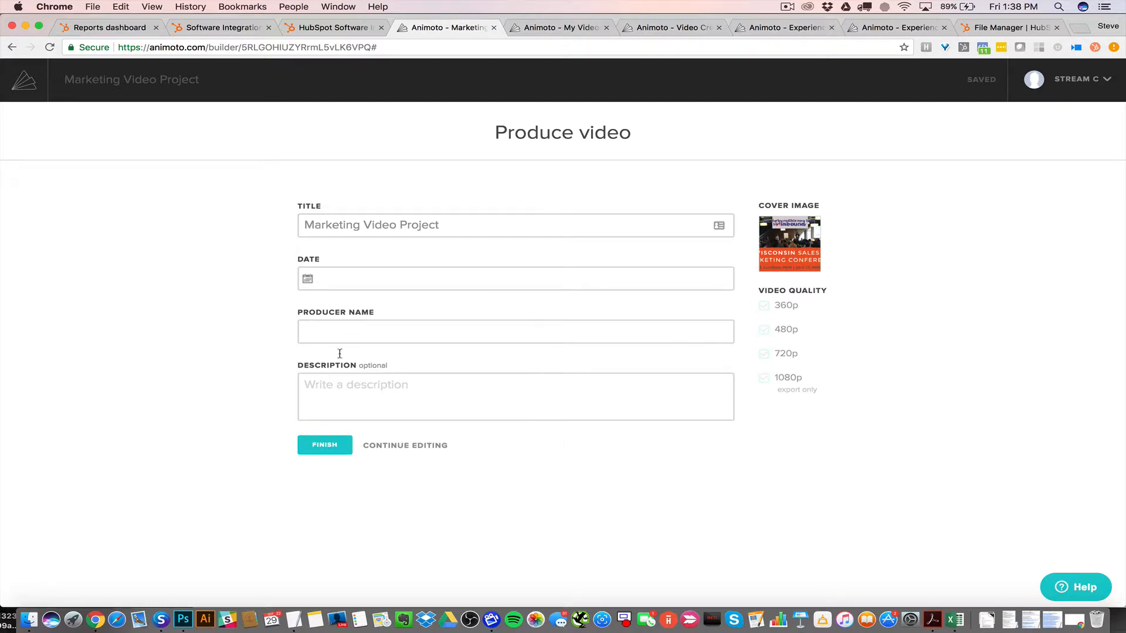
pyautogui.click(337, 449)
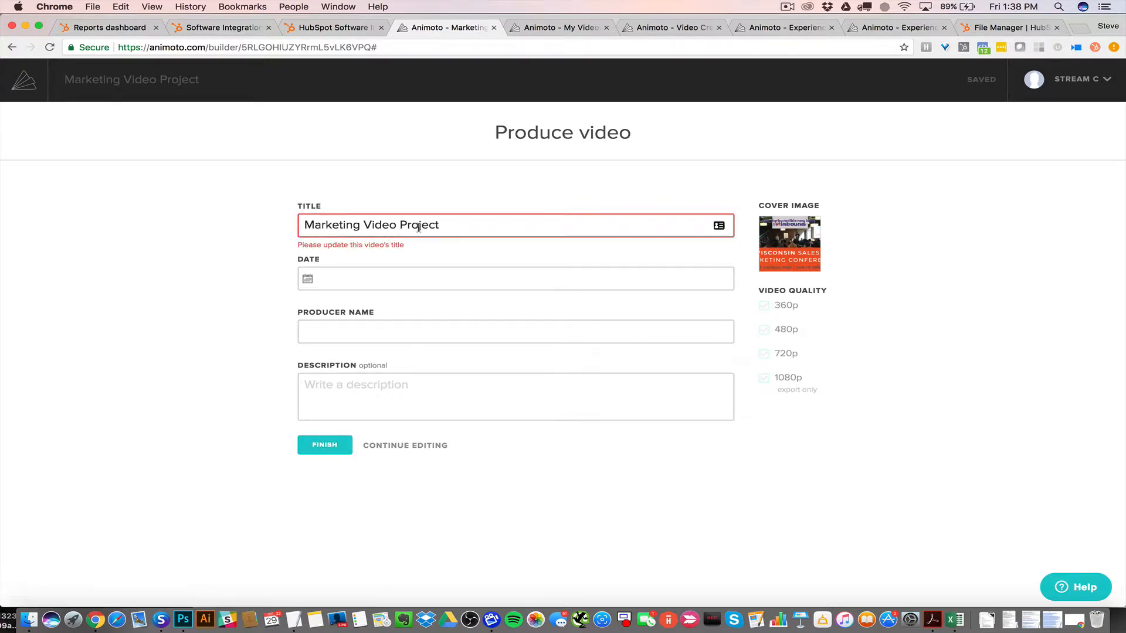
pyautogui.click(303, 226)
pyautogui.write('trest')
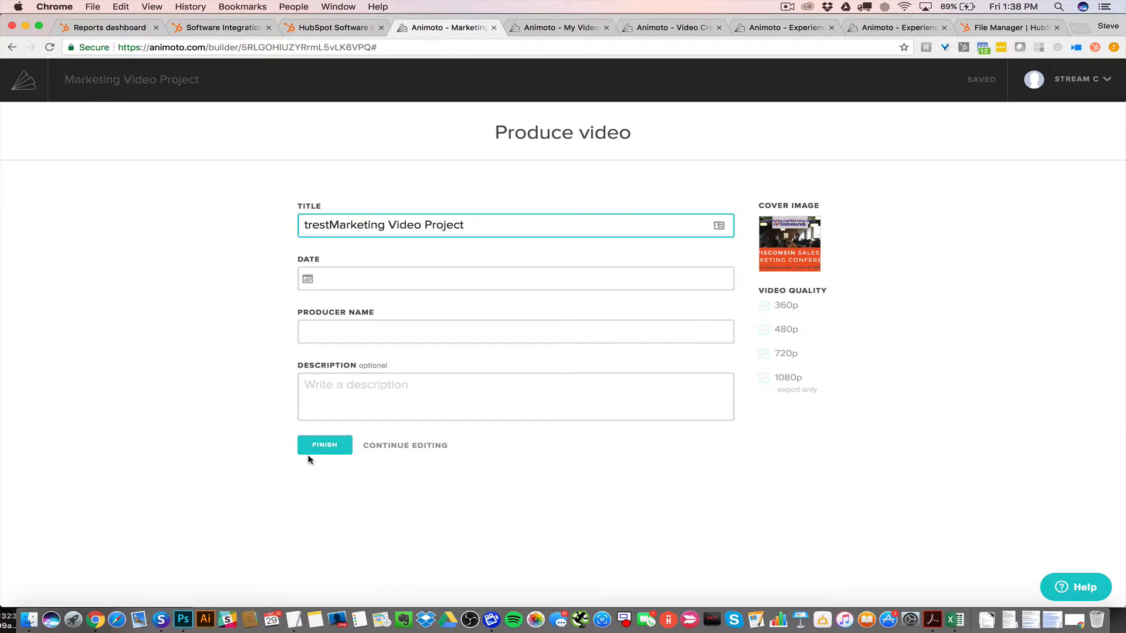
pyautogui.click(309, 454)
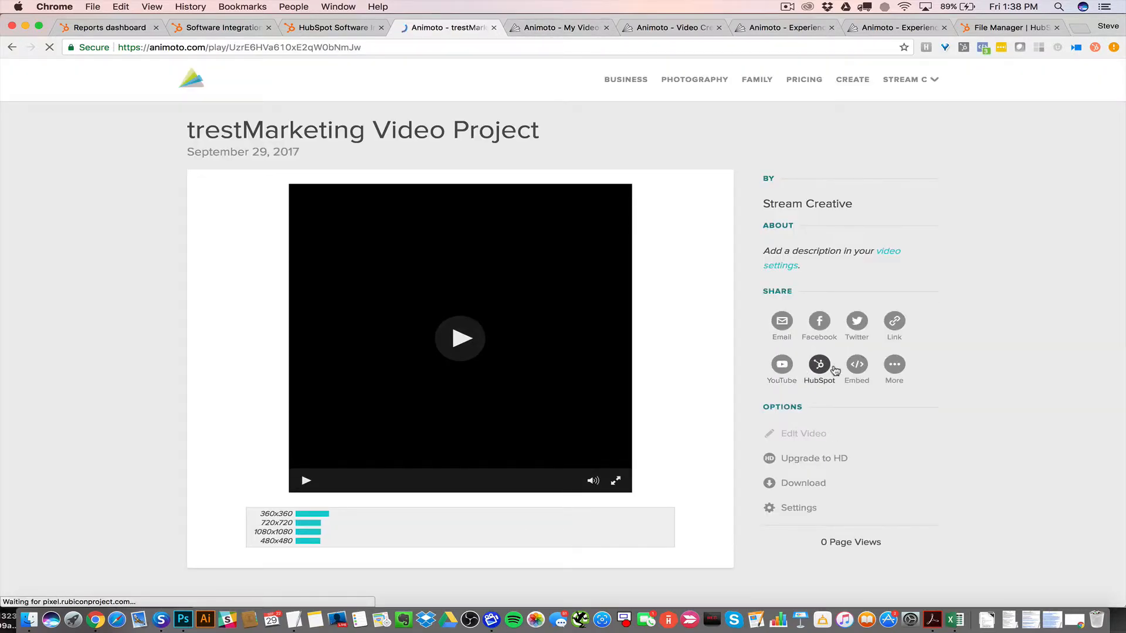
# Close the produced video's page and begin exporting the newest Experience Inbound 2018 video to HubSpot
pyautogui.click(494, 28)
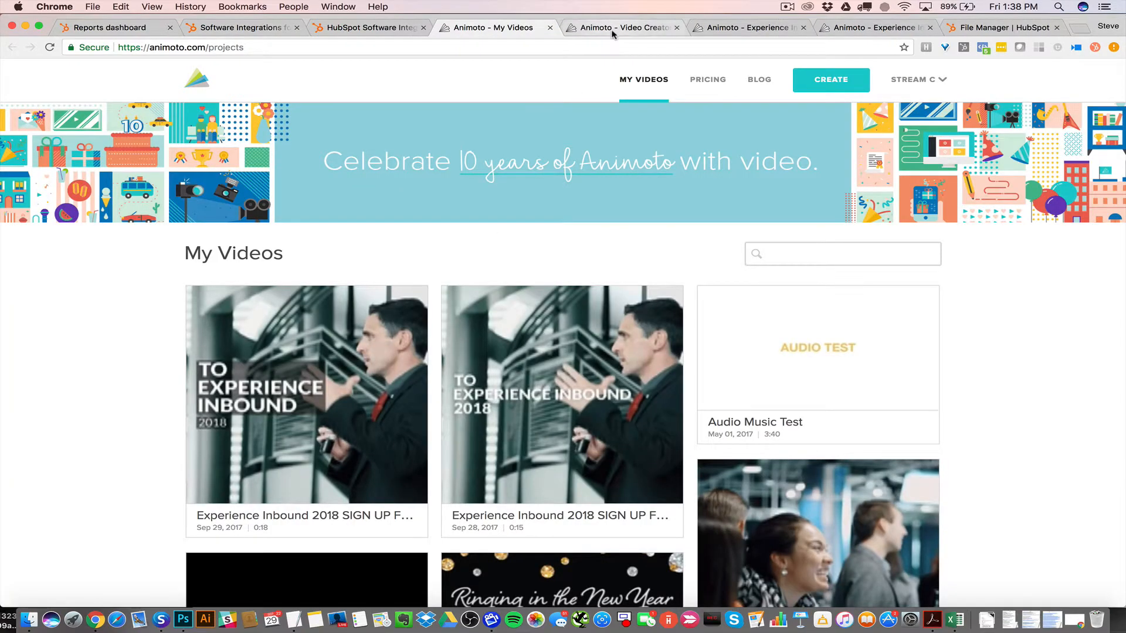
pyautogui.click(612, 30)
pyautogui.click(495, 28)
pyautogui.moveTo(258, 423)
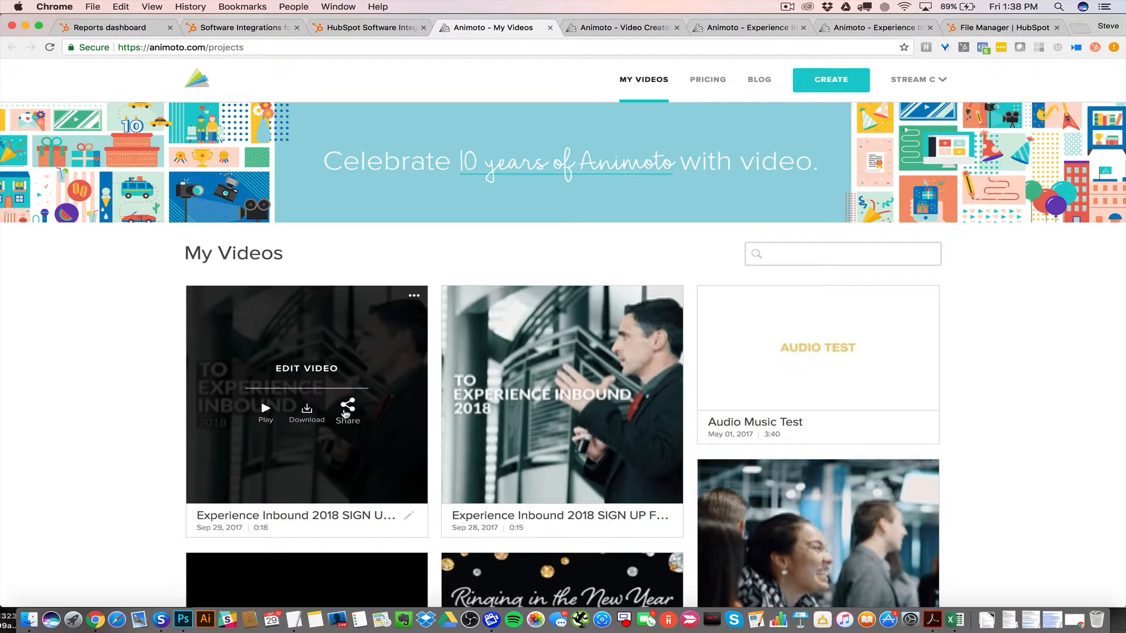
pyautogui.click(347, 410)
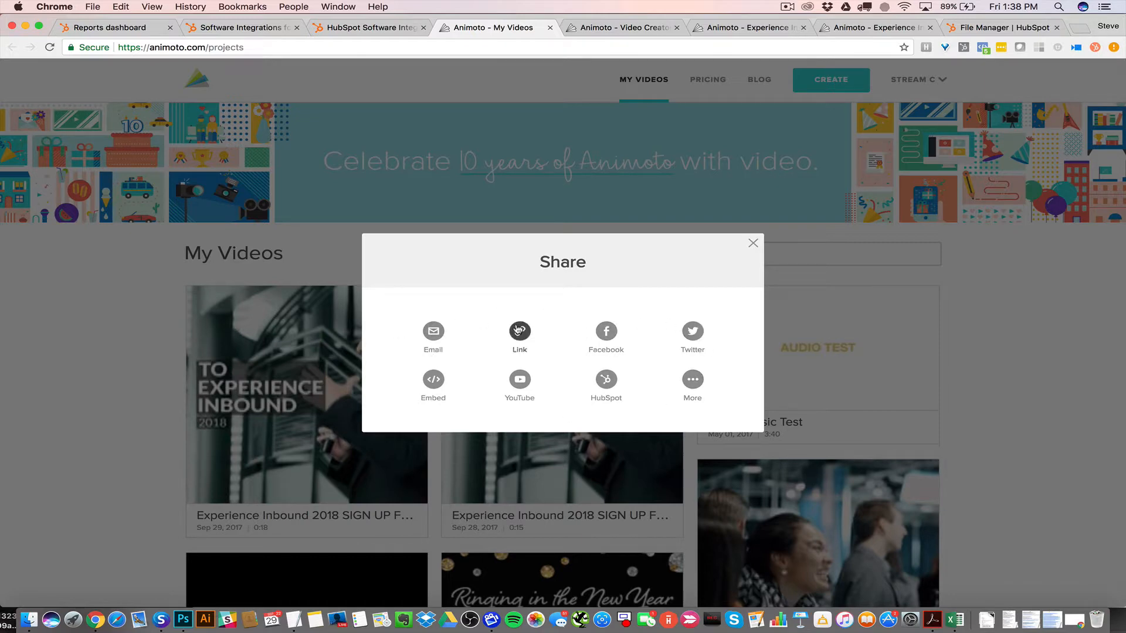
pyautogui.click(608, 382)
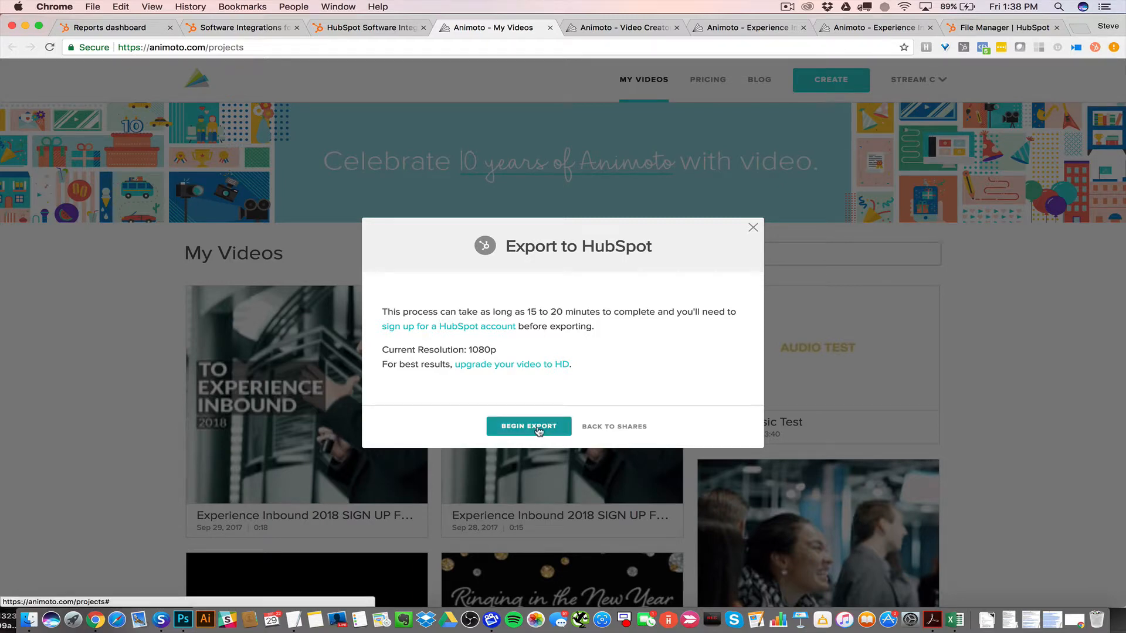
pyautogui.click(539, 431)
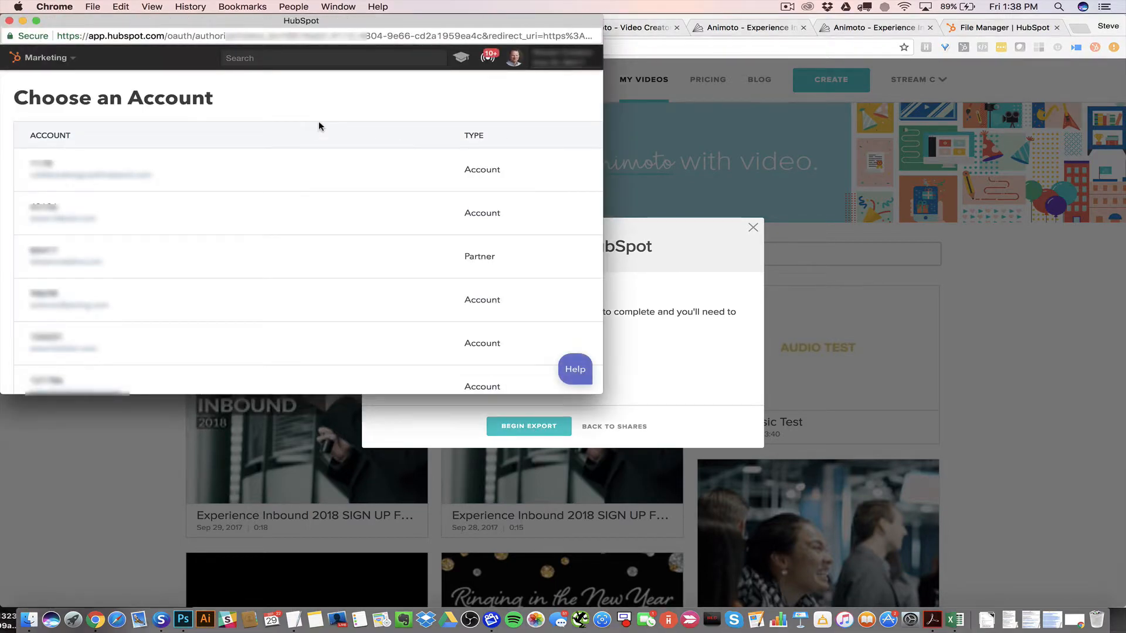
# Choose the partner HubSpot account, grant Animoto the integration permissions, and close the export dialog
pyautogui.hscroll(2, 384, 270)
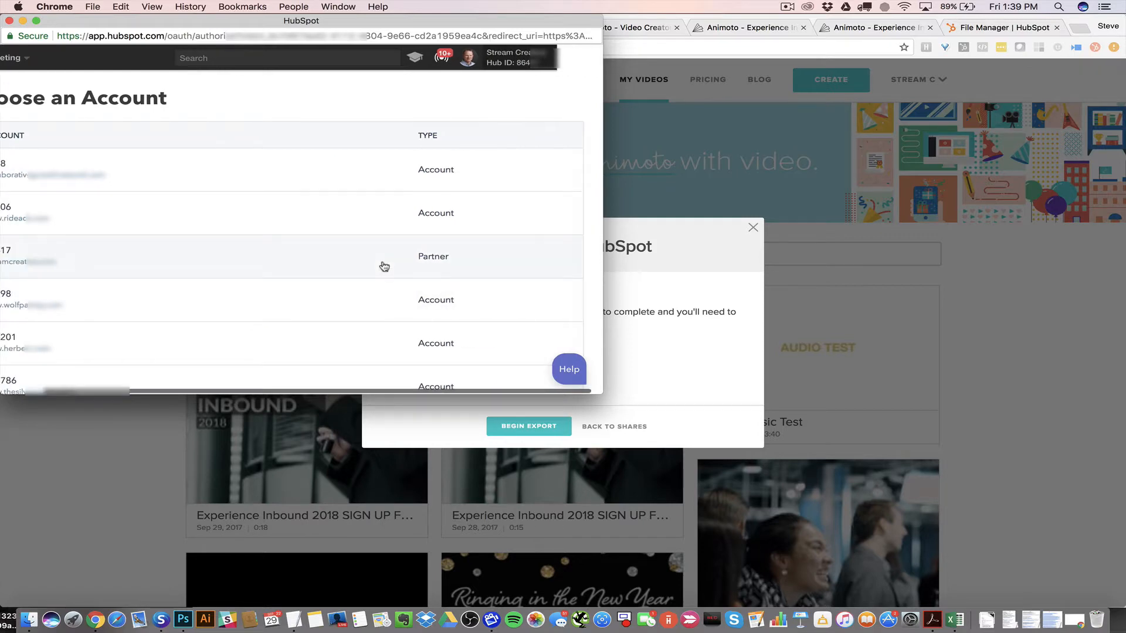
pyautogui.hscroll(-2, 384, 267)
pyautogui.click(382, 266)
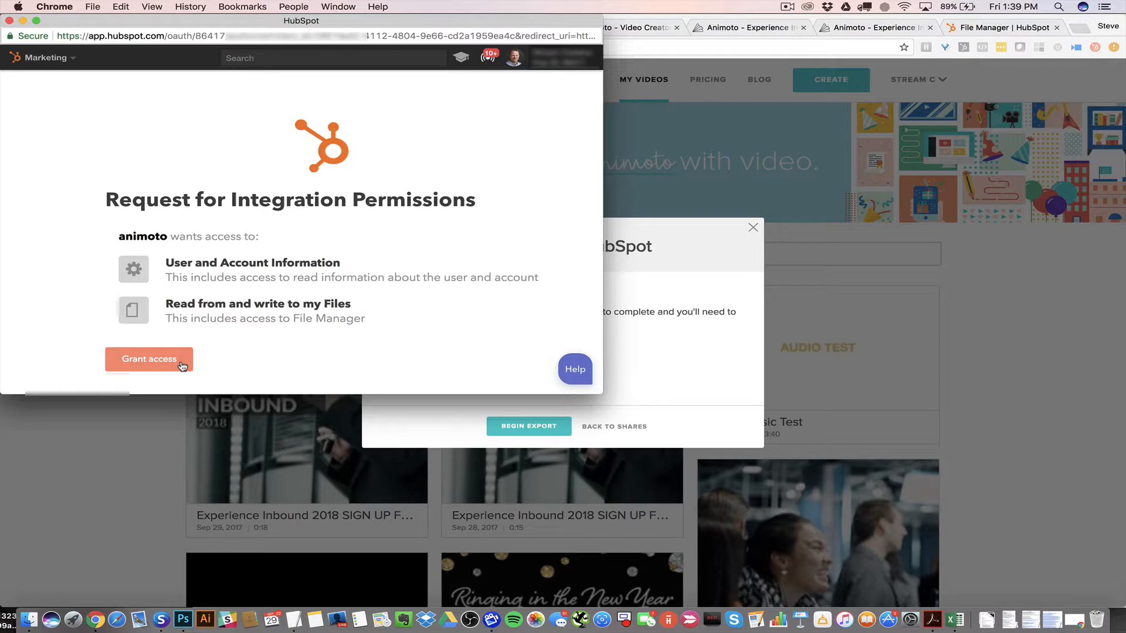
pyautogui.click(183, 365)
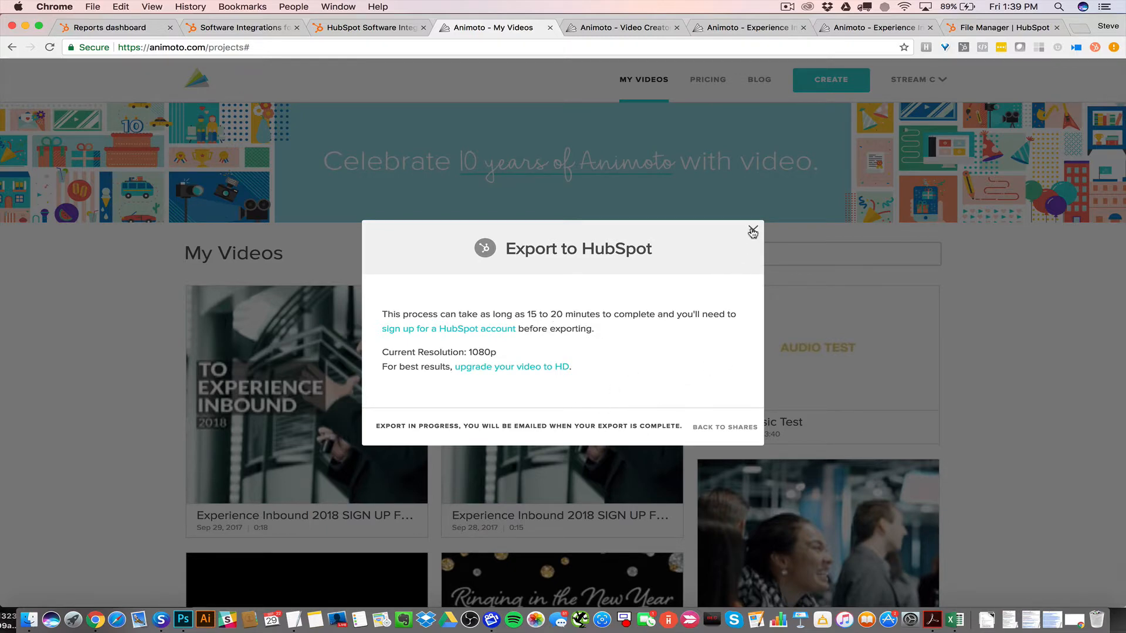
pyautogui.click(754, 233)
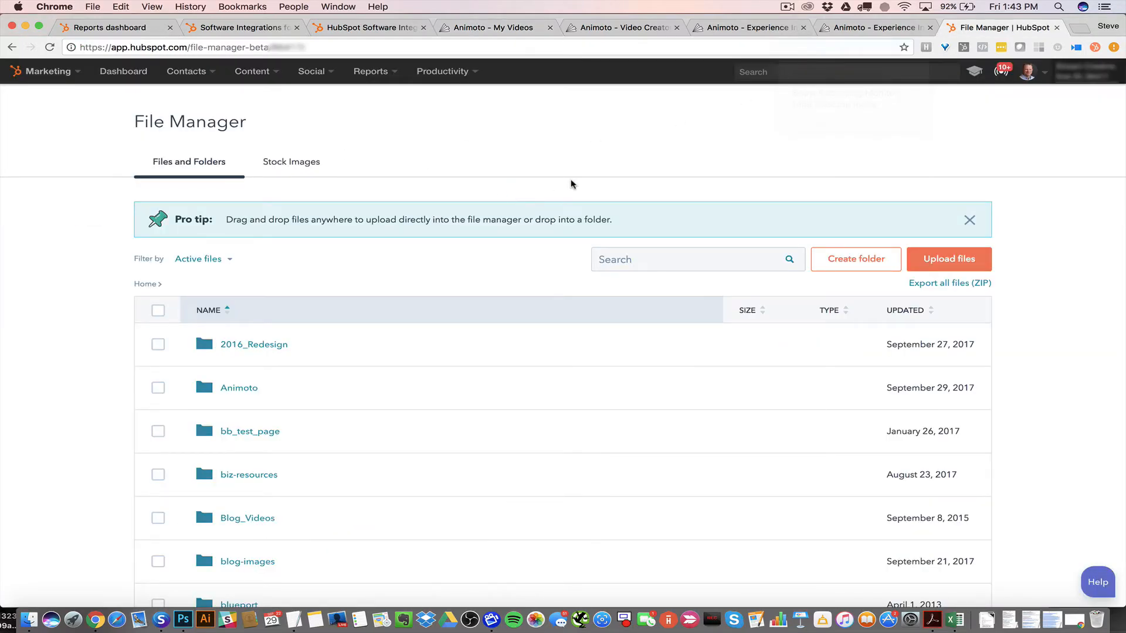
# Open the exported video in HubSpot File Manager's Animoto folder and play it briefly
pyautogui.click(251, 391)
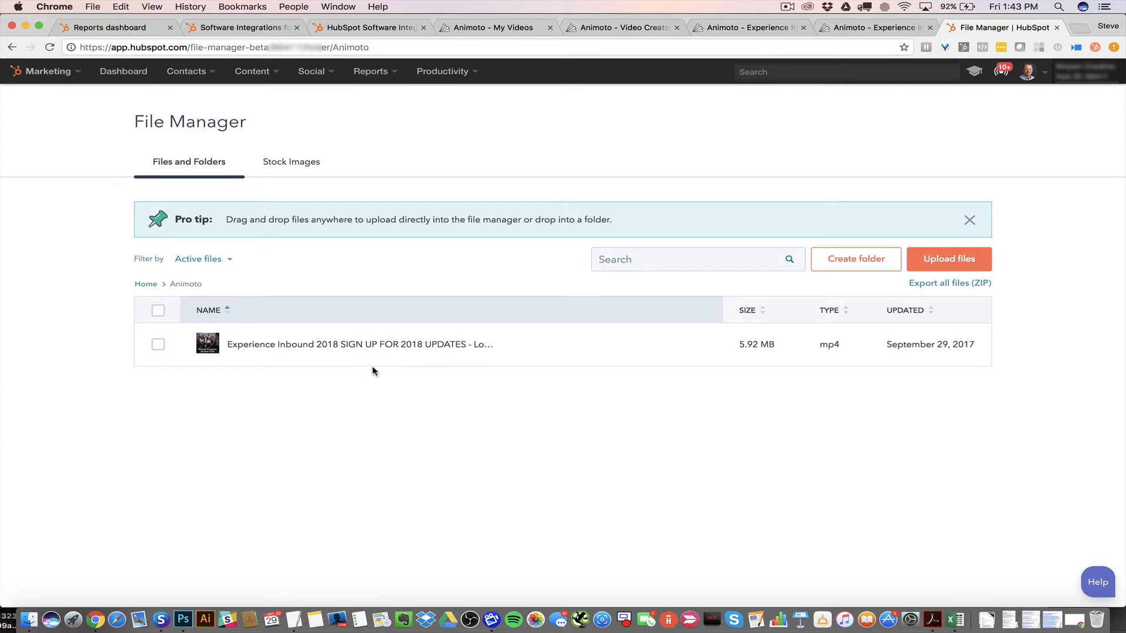
pyautogui.moveTo(347, 353)
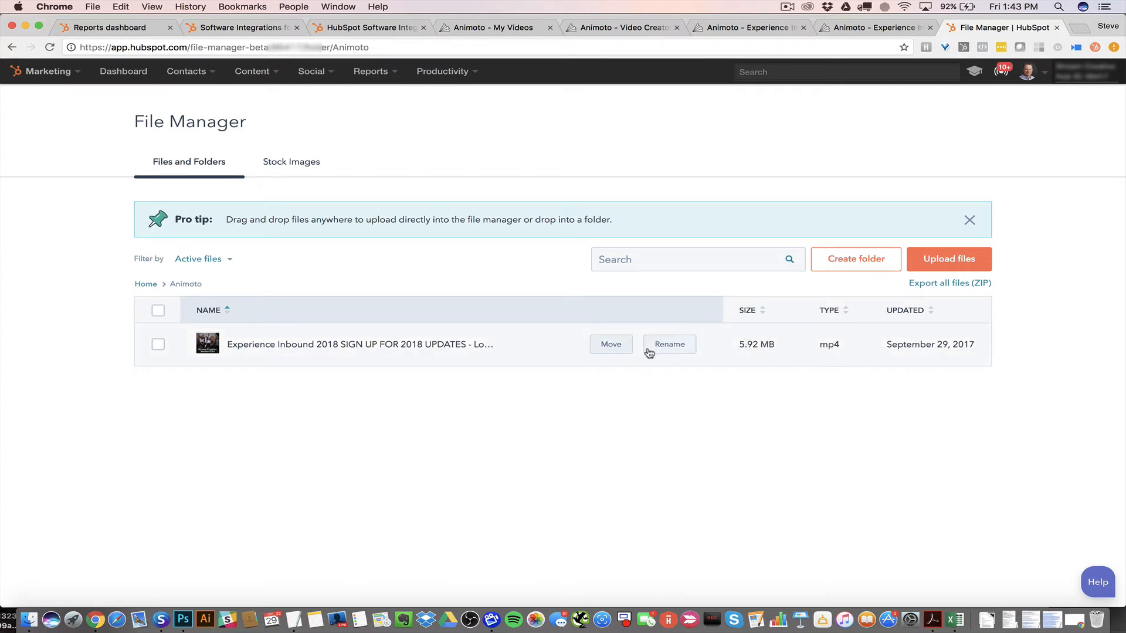
pyautogui.click(418, 344)
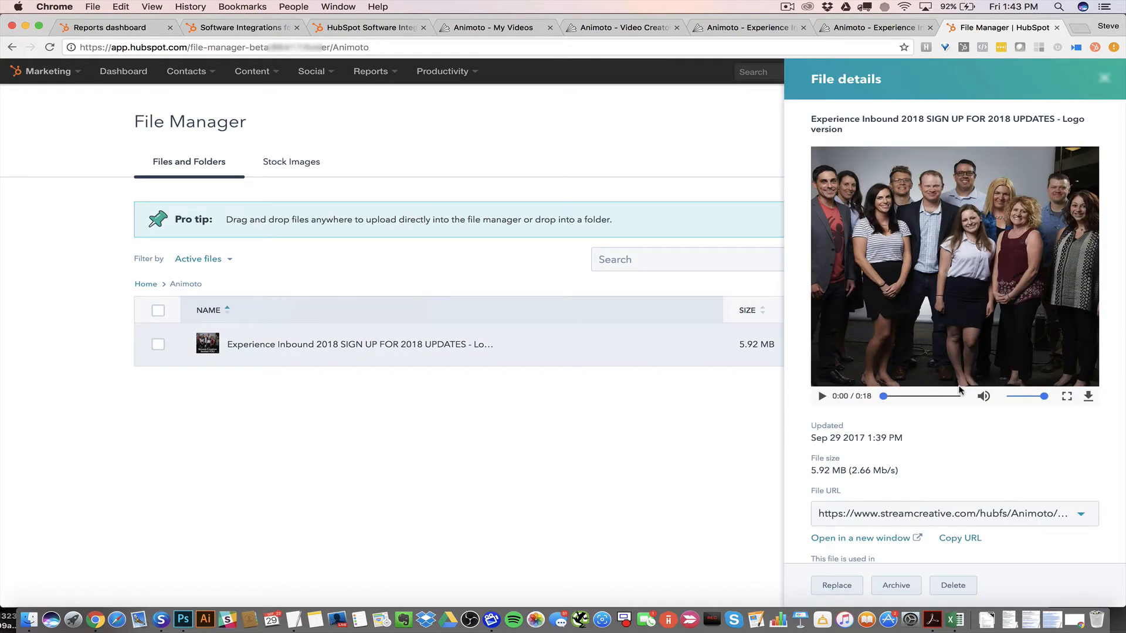
pyautogui.scroll(-1, 960, 390)
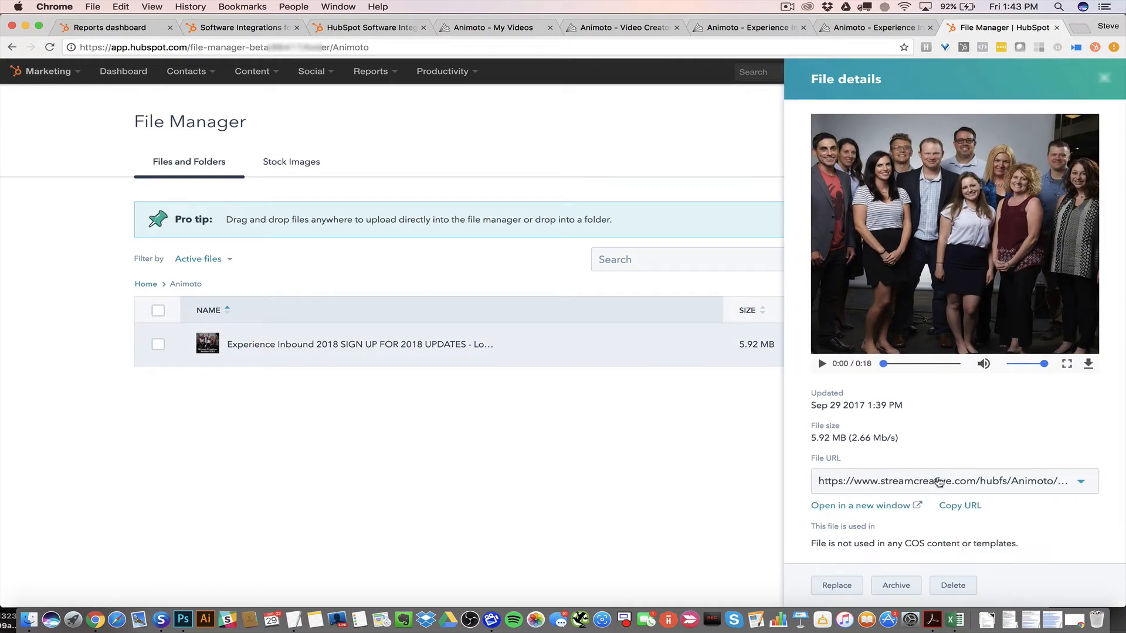
pyautogui.click(822, 364)
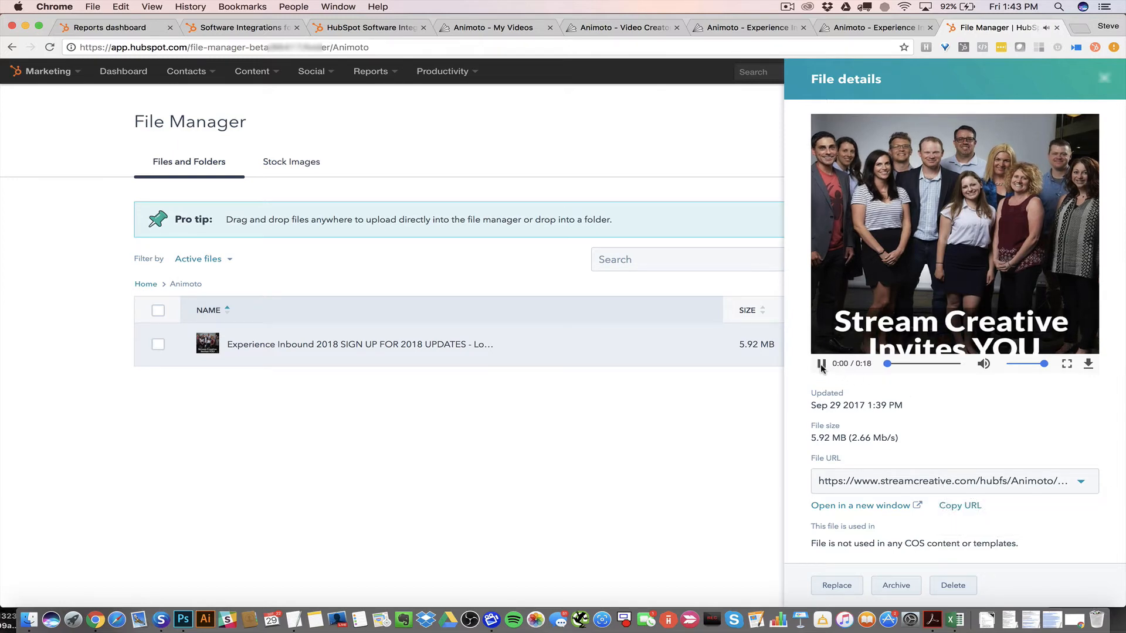
pyautogui.click(821, 364)
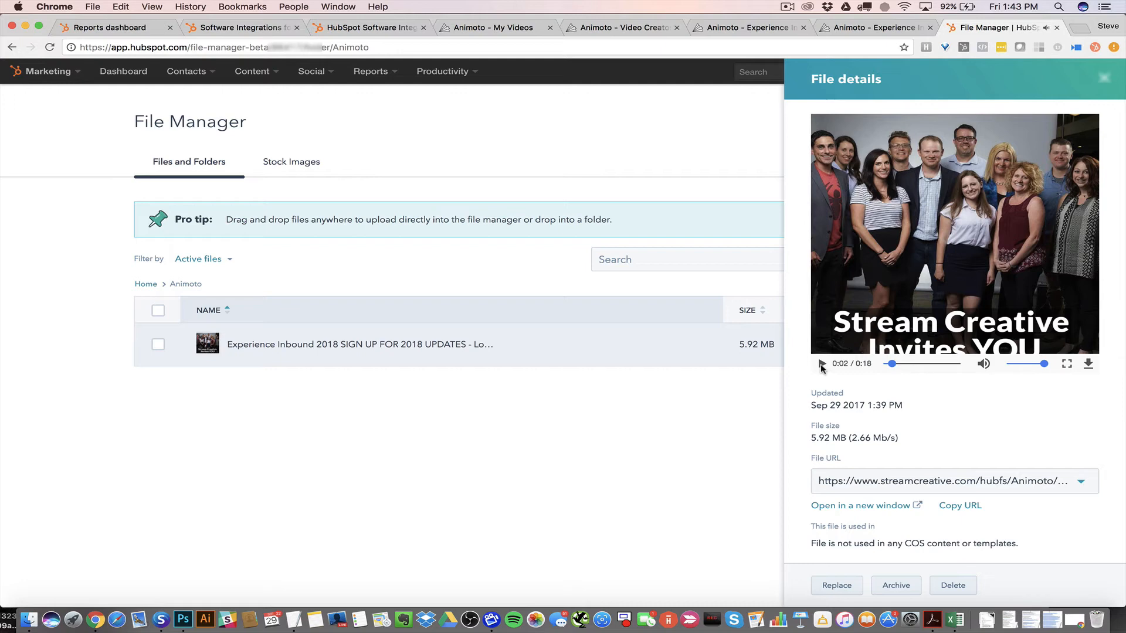